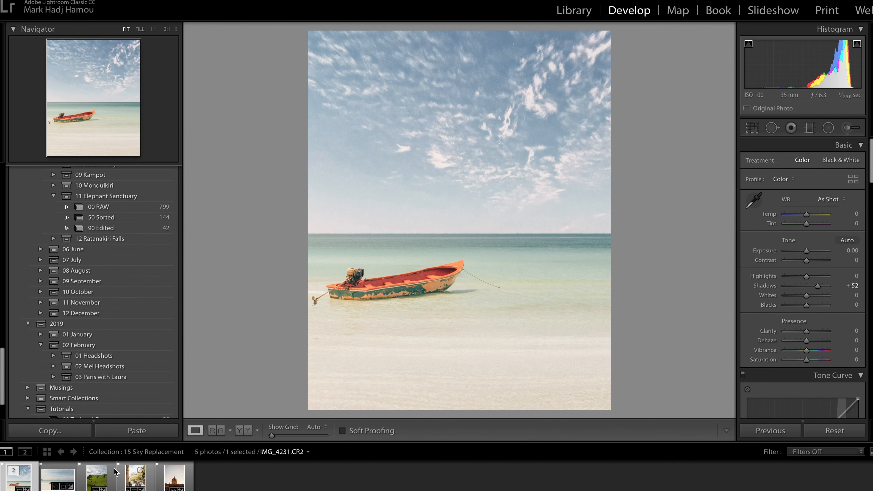
# Select IMG_9737.CR2, the photo of the elephant on the green hillside, and open it for editing in Adobe Photoshop CC 2019
pyautogui.click(95, 480)
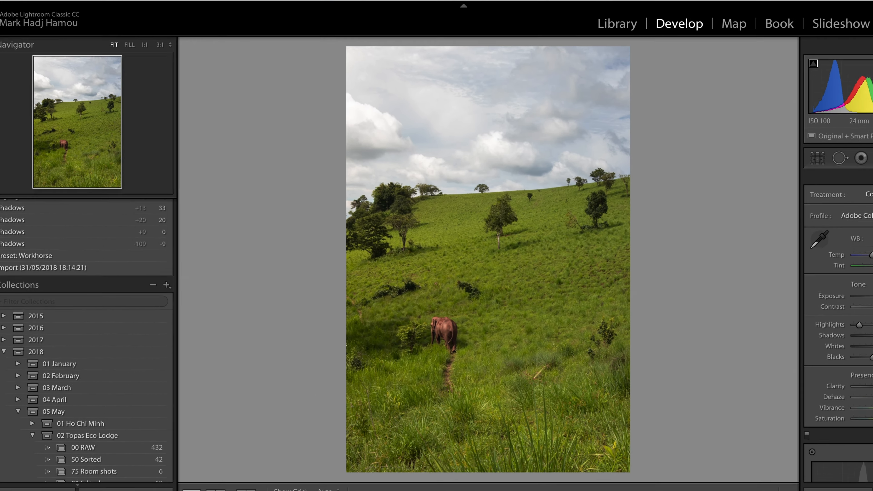
pyautogui.click(129, 2)
pyautogui.moveTo(131, 81)
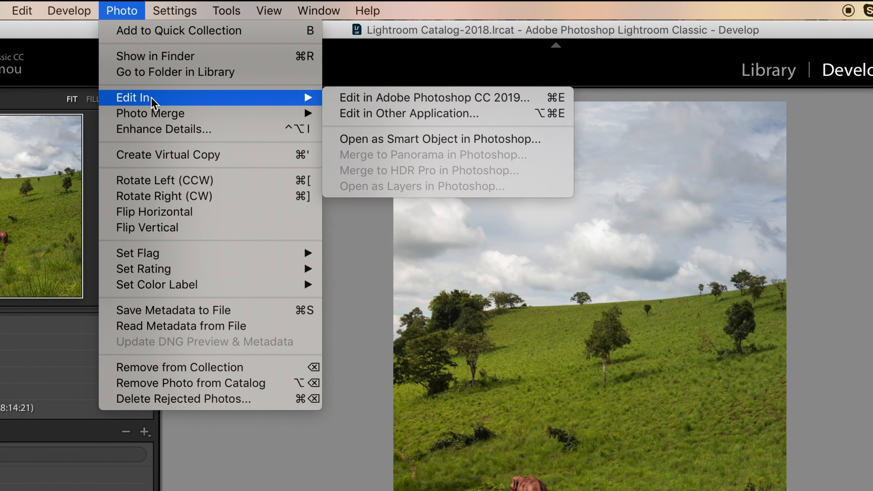
pyautogui.click(378, 81)
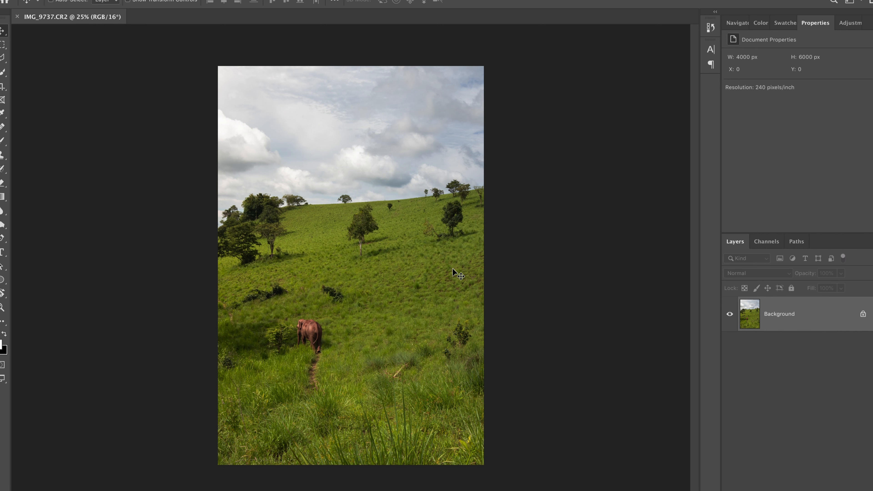
# Place Uplift-Clouds-8.jpg from the Uplift Epic Skies Overlays folder into the photo, aligned with the photo's top edge
pyautogui.hotkey('ctrl', 'Up')
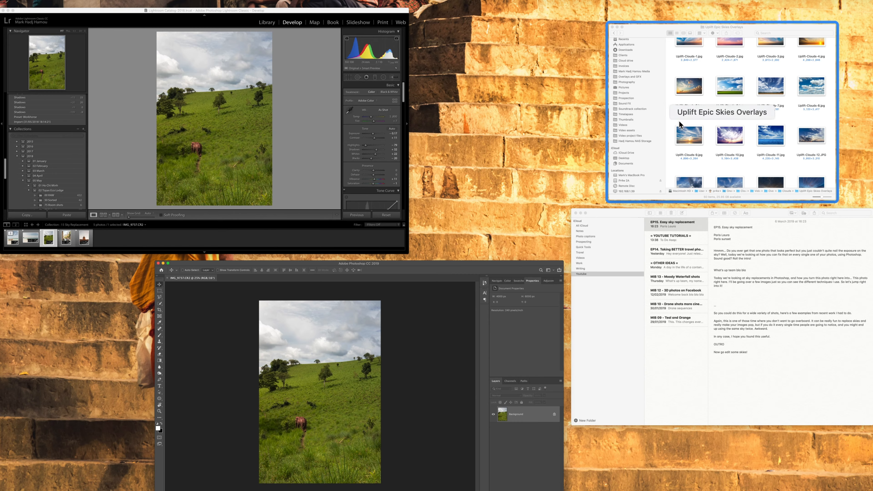
pyautogui.click(679, 124)
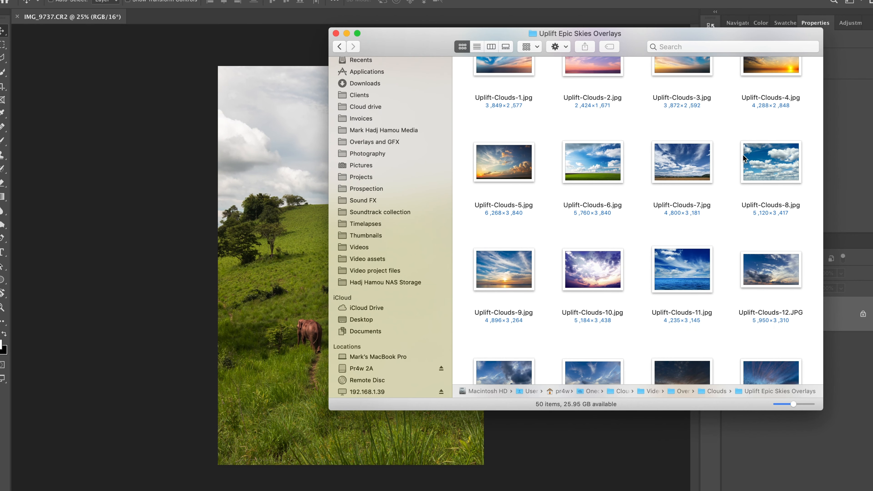
pyautogui.click(772, 164)
pyautogui.moveTo(772, 164); pyautogui.dragTo(269, 145)
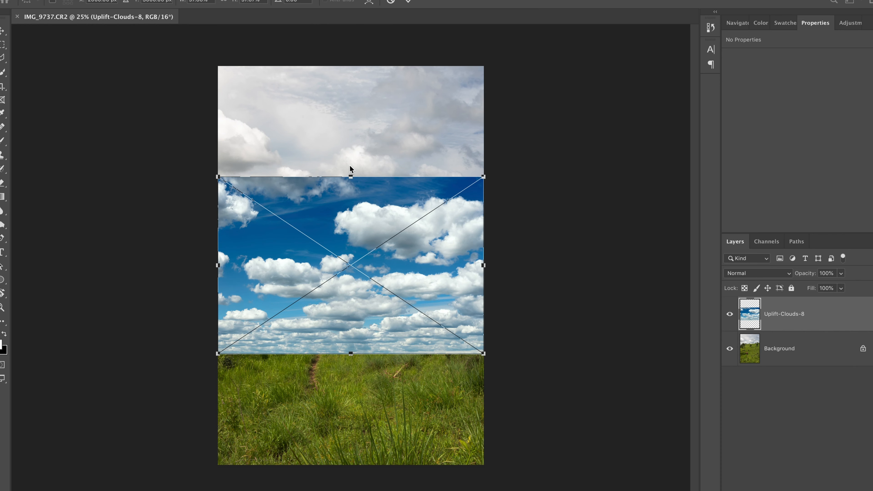
pyautogui.moveTo(352, 209); pyautogui.dragTo(353, 101)
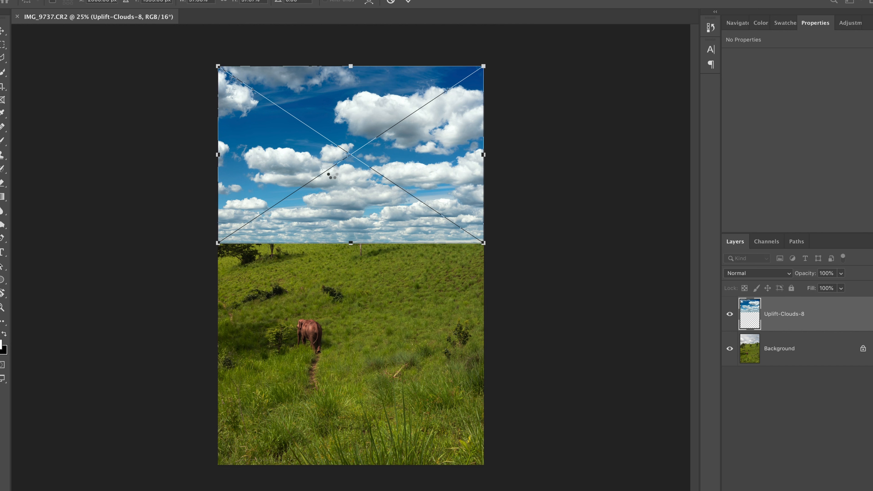
pyautogui.press('Return')
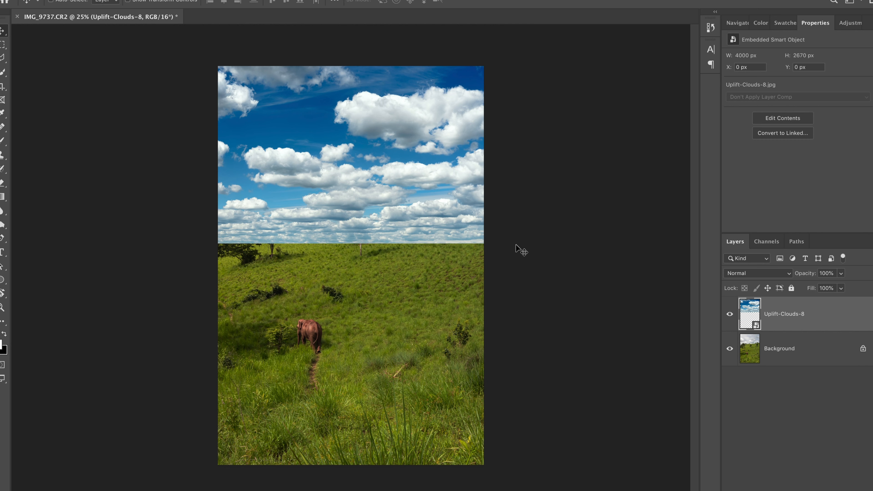
# Hide the Uplift-Clouds-8 layer and make the Background layer active
pyautogui.click(729, 315)
pyautogui.scroll(5, 349, 199)
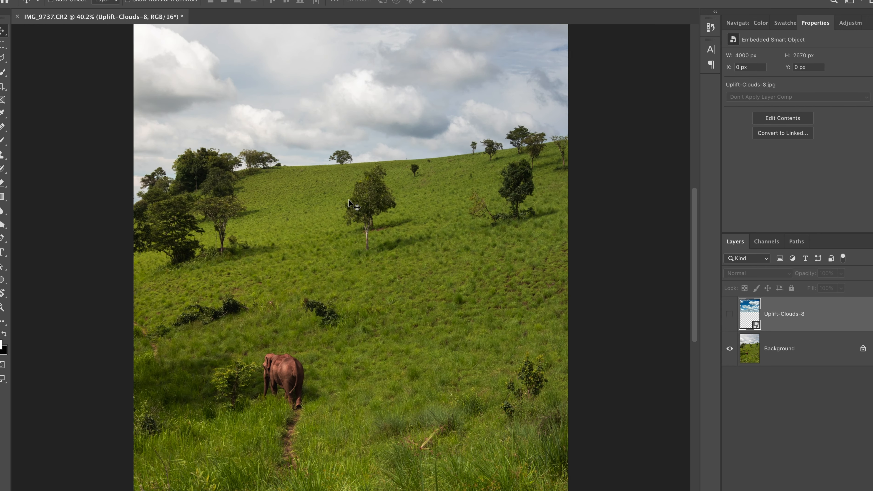
pyautogui.scroll(3, 348, 198)
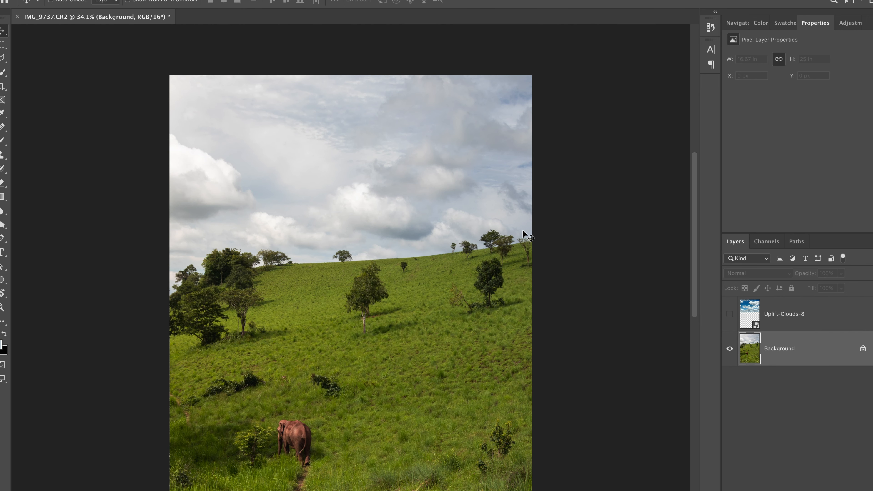
pyautogui.scroll(3, 522, 230)
pyautogui.scroll(1, 356, 219)
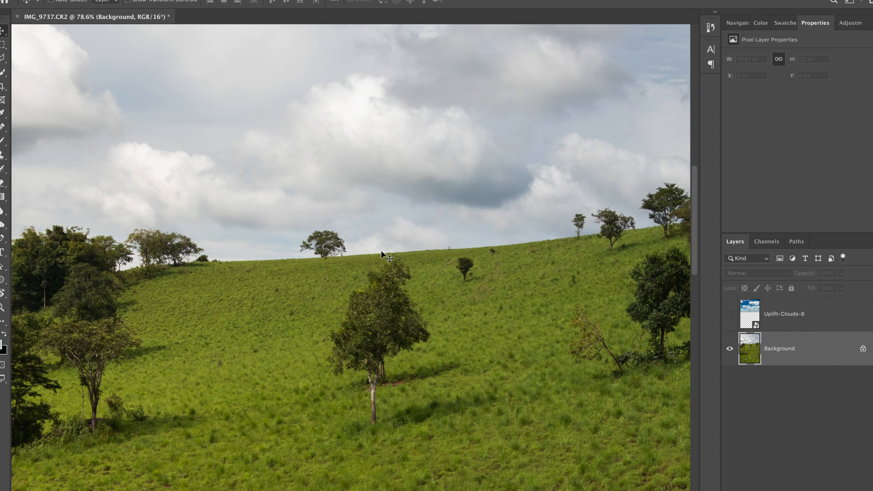
pyautogui.hscroll(3, 381, 251)
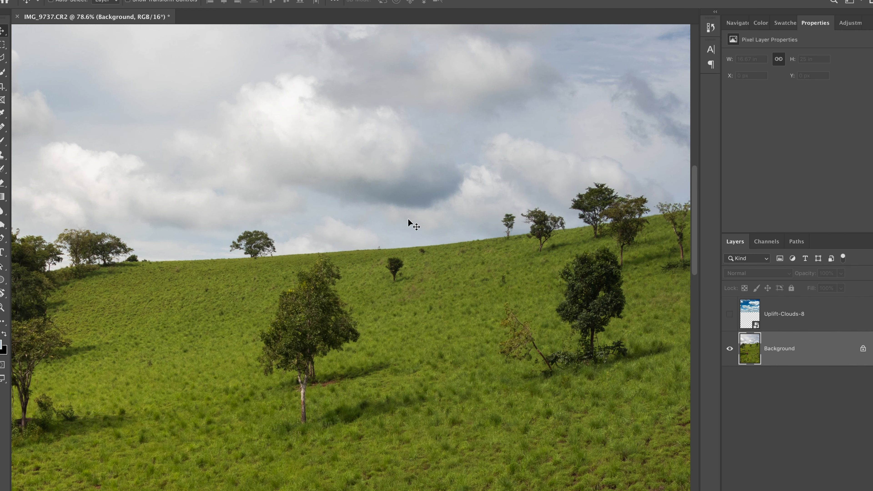
pyautogui.scroll(-2, 440, 194)
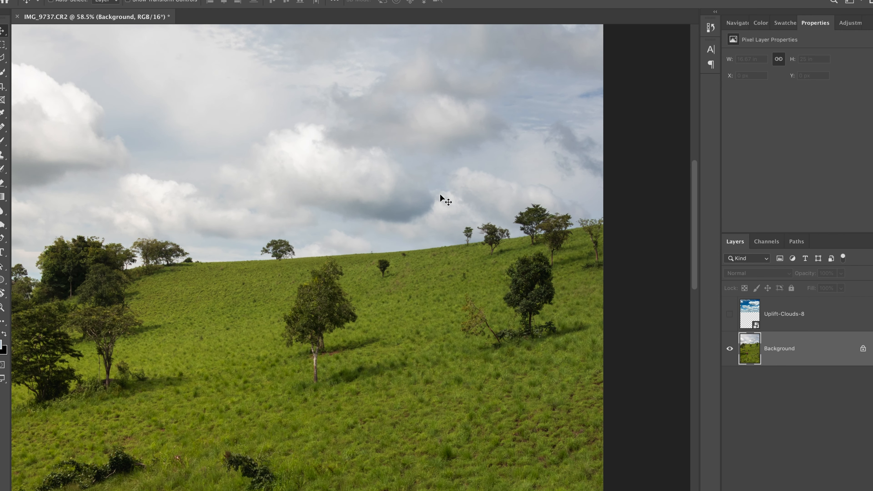
pyautogui.scroll(-2, 440, 193)
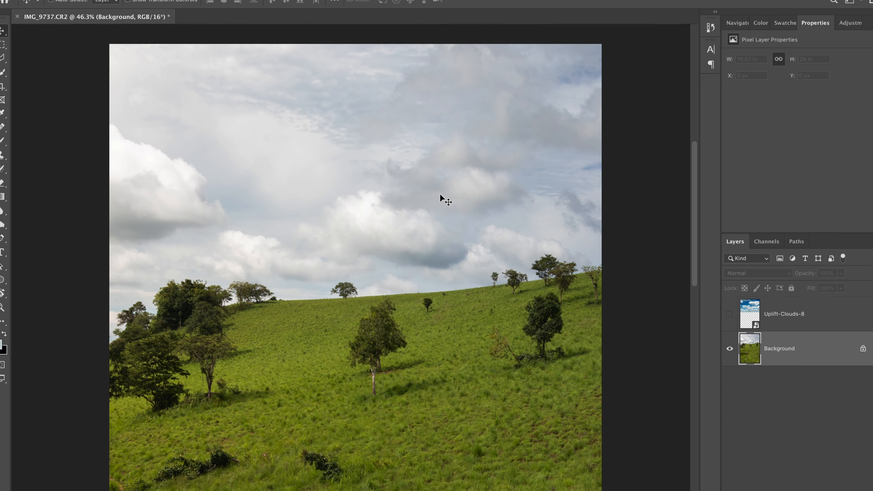
# Select the sky of the Background layer with Color Range, adding sampled cloud tones and setting the fuzziness to 82
pyautogui.click(222, 0)
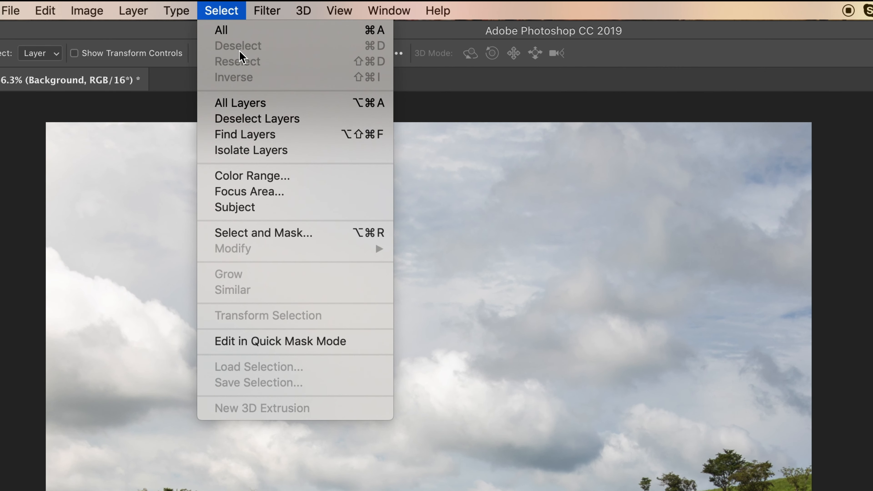
pyautogui.click(274, 179)
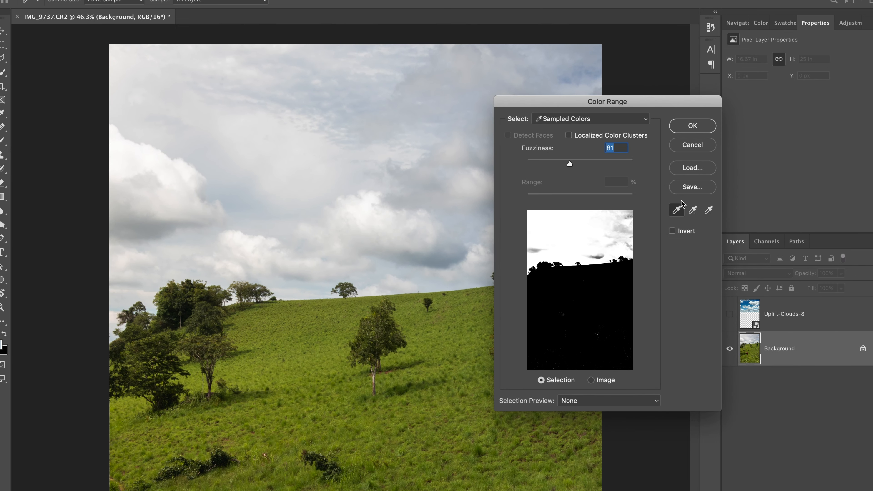
pyautogui.click(693, 211)
pyautogui.click(442, 212)
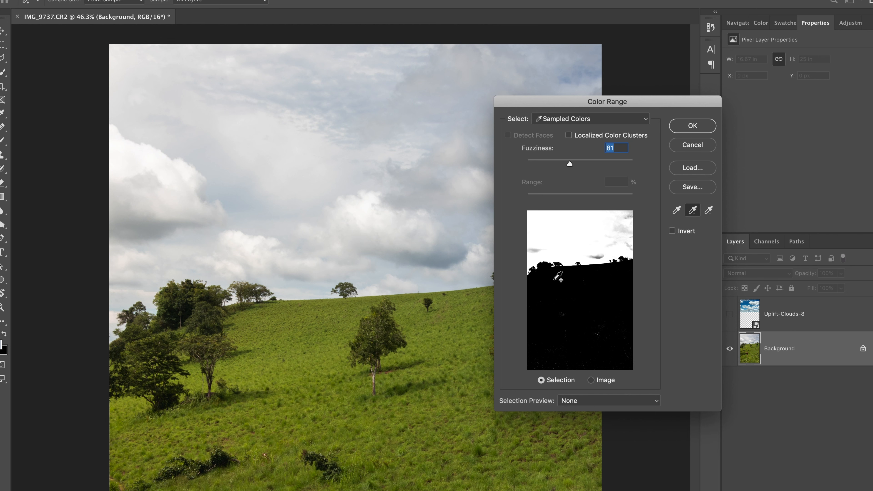
pyautogui.moveTo(569, 163)
pyautogui.mouseDown()
pyautogui.moveTo(536, 163)
pyautogui.moveTo(554, 163)
pyautogui.mouseUp()
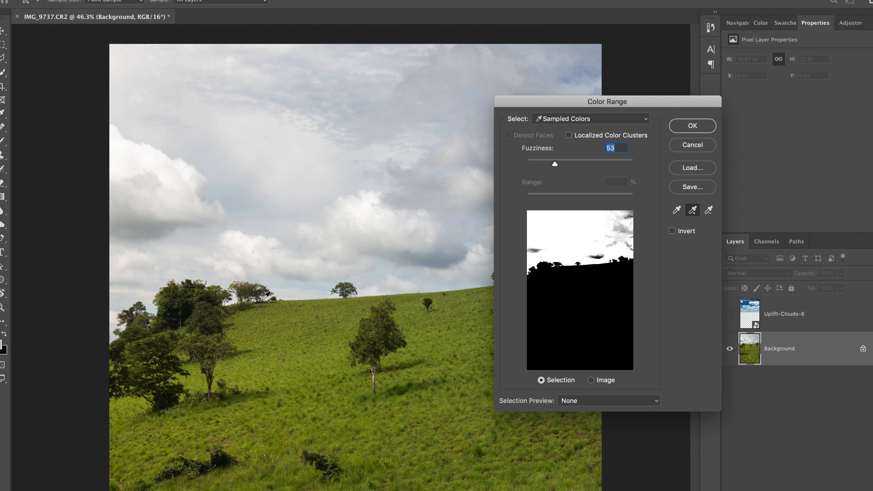
pyautogui.click(573, 161)
pyautogui.moveTo(574, 160); pyautogui.dragTo(597, 160)
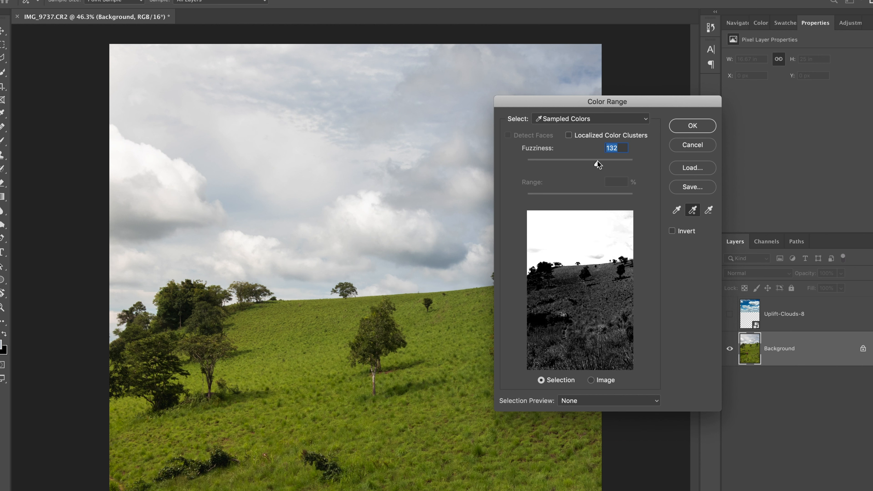
pyautogui.moveTo(597, 161); pyautogui.dragTo(571, 164)
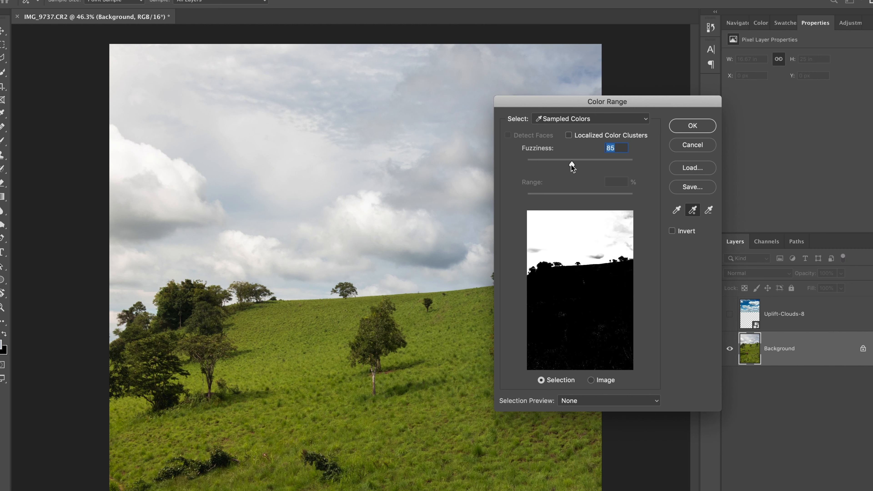
pyautogui.click(692, 126)
# Show the Uplift-Clouds-8 layer and add a layer mask to it from the sky selection
pyautogui.click(751, 310)
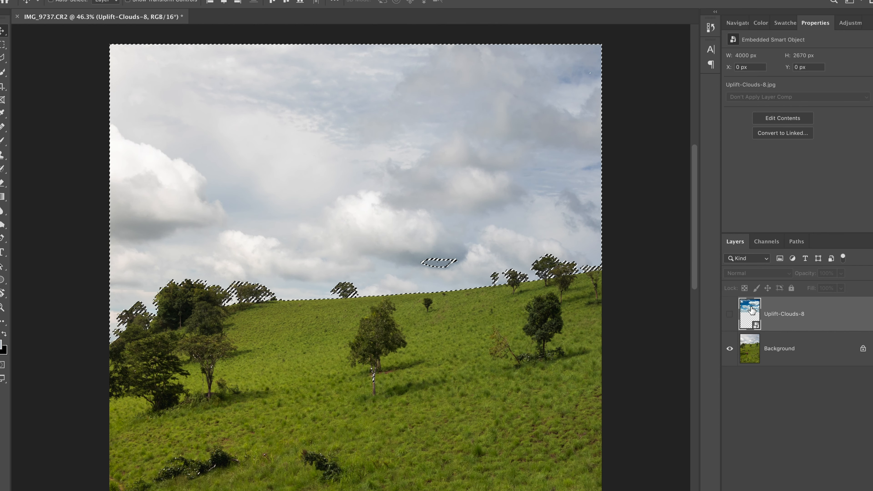
pyautogui.click(729, 314)
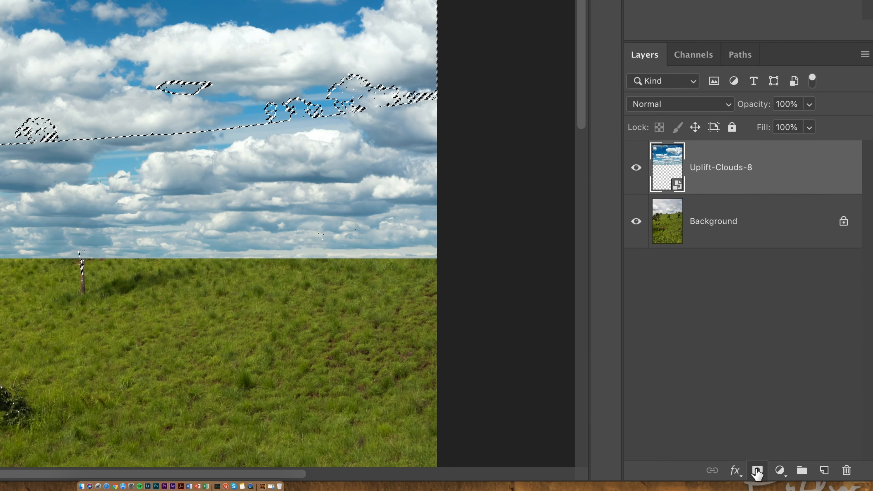
pyautogui.click(757, 471)
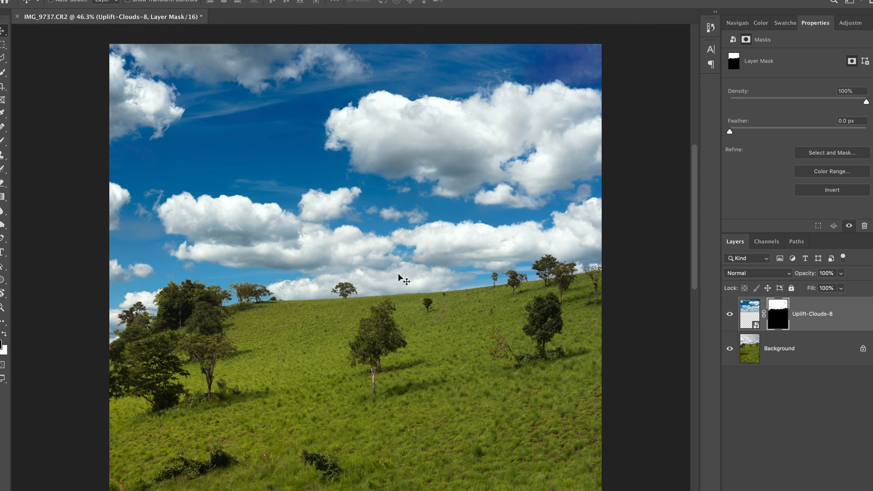
# Try moving the cloud layer downwards with its layer mask linked, and undo the move
pyautogui.hotkey('ctrl', '0')
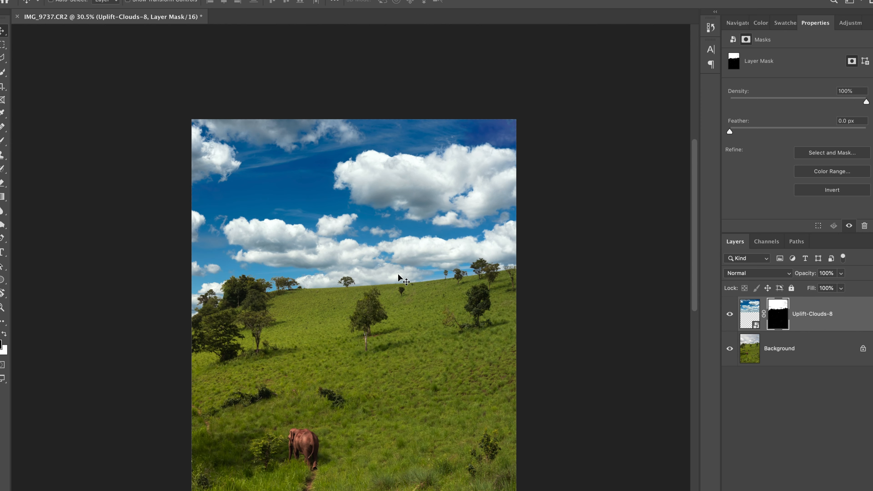
pyautogui.click(764, 315)
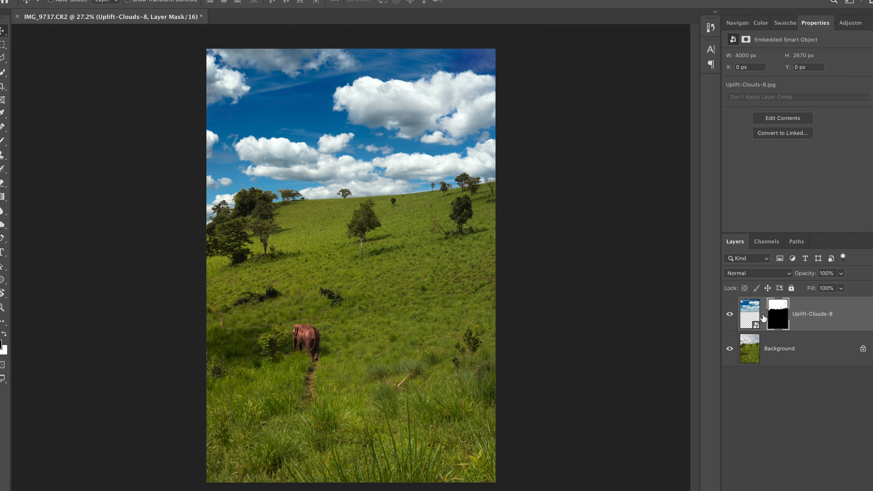
pyautogui.click(763, 315)
pyautogui.moveTo(410, 131); pyautogui.dragTo(412, 190)
pyautogui.press('super+z')
# Unlink the mask from the Uplift-Clouds-8 layer and move only the cloud image up to a Y position of about -366 px
pyautogui.click(763, 314)
pyautogui.click(750, 314)
pyautogui.moveTo(345, 88)
pyautogui.mouseDown()
pyautogui.moveTo(311, 110)
pyautogui.moveTo(350, 104)
pyautogui.moveTo(337, 94)
pyautogui.moveTo(342, 102)
pyautogui.moveTo(339, 83)
pyautogui.mouseUp()
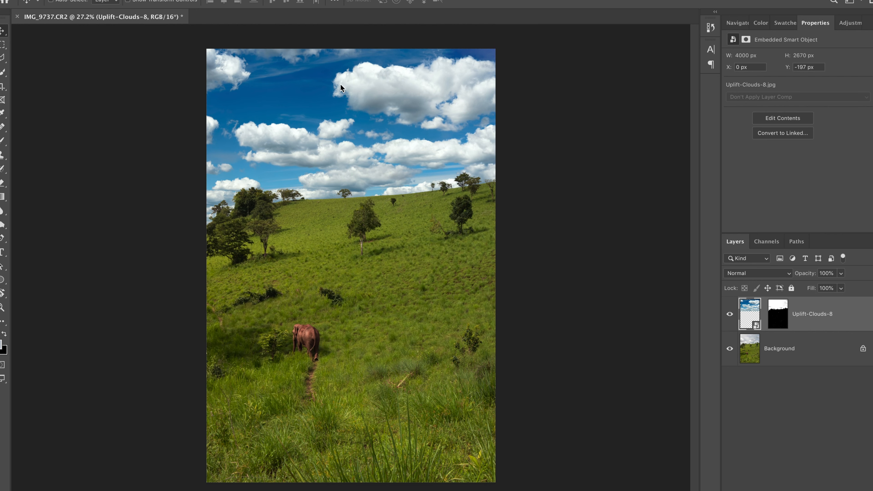
pyautogui.press('super+z')
pyautogui.press('super+plus')
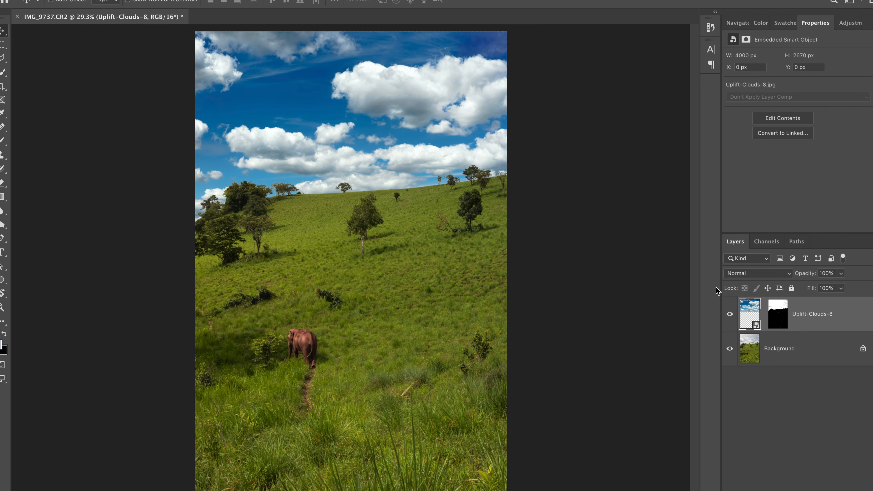
pyautogui.moveTo(429, 136); pyautogui.dragTo(428, 116)
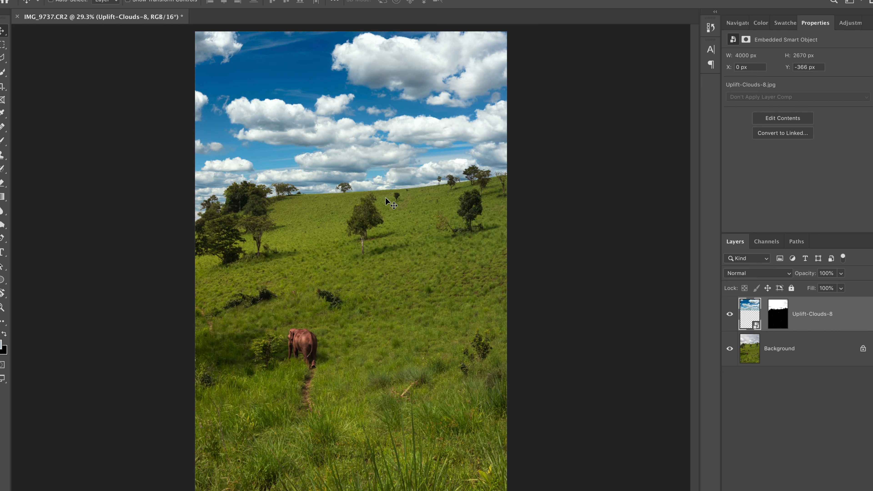
# Add a Brightness/Contrast adjustment layer clipped to the Uplift-Clouds-8 layer and set its contrast to -38
pyautogui.hotkey('ctrl', '-')
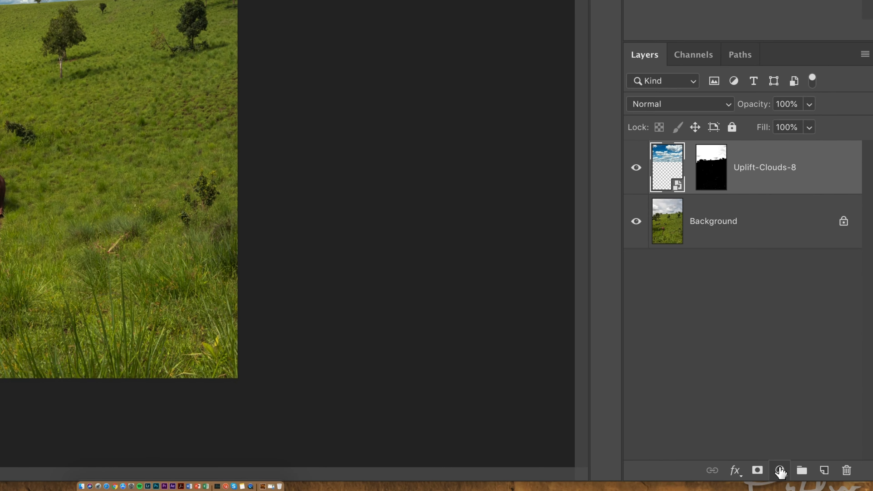
pyautogui.click(821, 490)
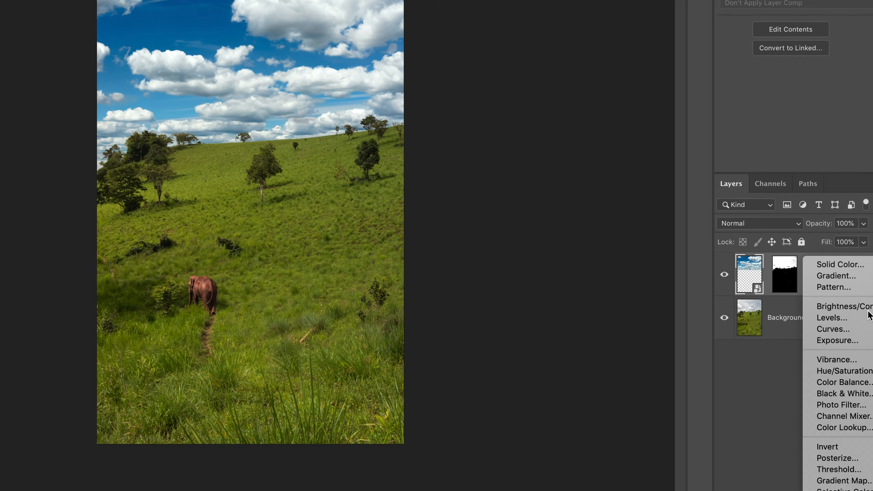
pyautogui.click(866, 308)
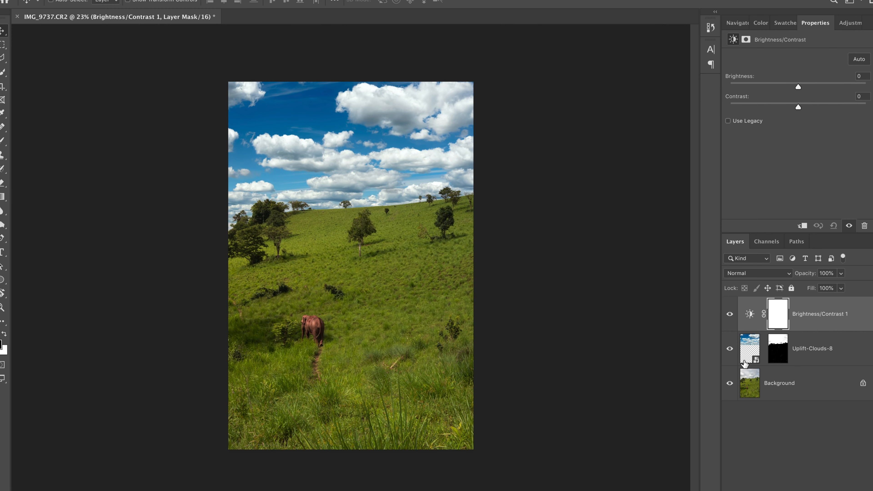
pyautogui.keyDown('alt'); pyautogui.click(753, 329); pyautogui.keyUp('alt')
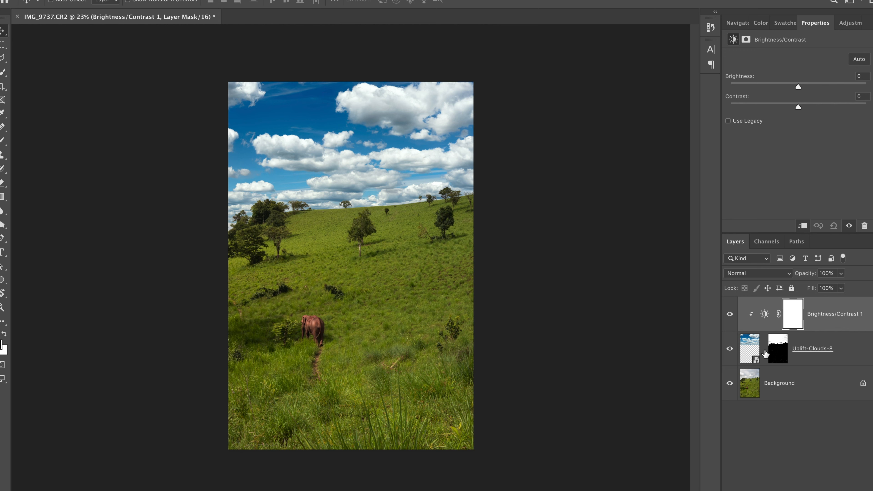
pyautogui.moveTo(772, 109); pyautogui.dragTo(760, 109)
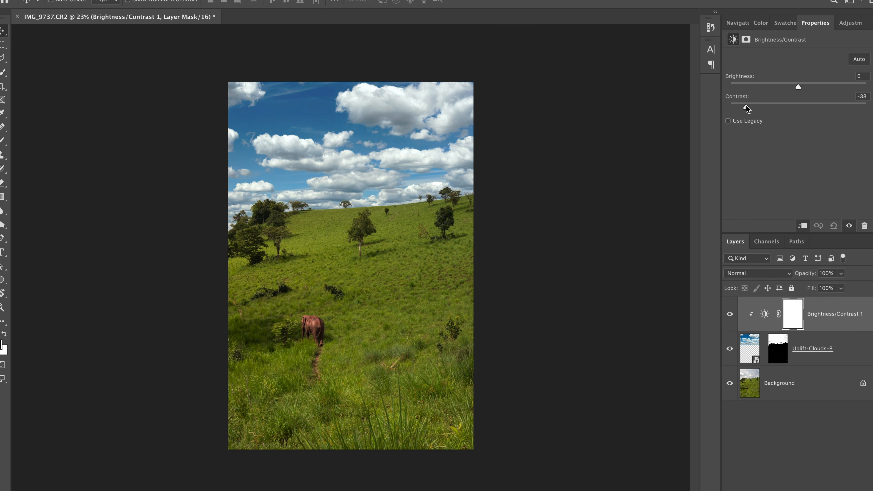
pyautogui.moveTo(748, 106); pyautogui.dragTo(746, 106)
# Compare the elephant photo with and without the Brightness/Contrast and Uplift-Clouds-8 layers, and save the edited document
pyautogui.click(729, 314)
pyautogui.click(730, 314)
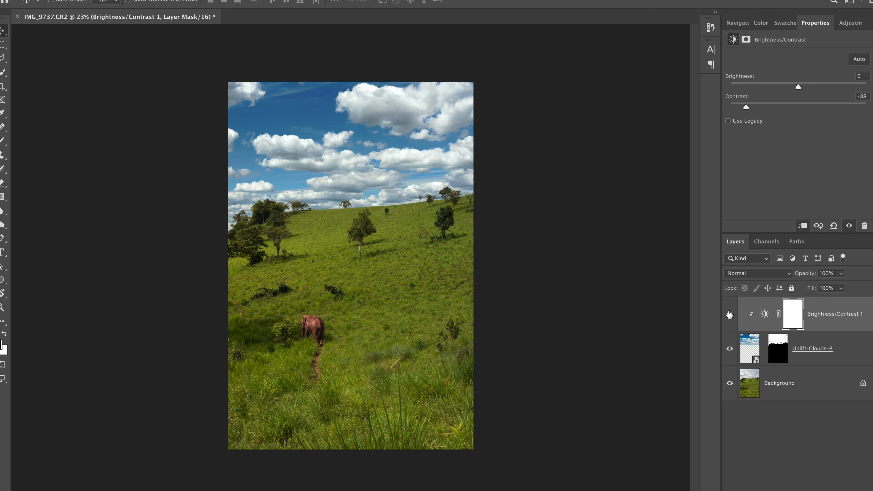
pyautogui.click(729, 353)
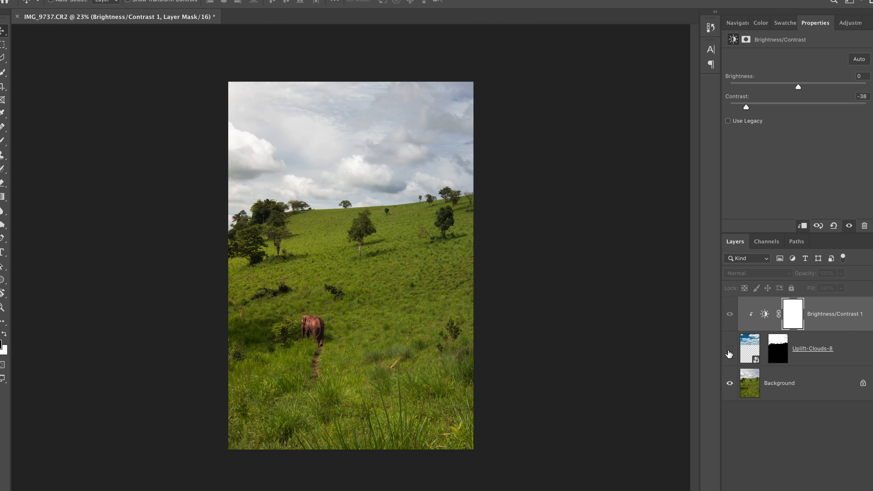
pyautogui.click(729, 353)
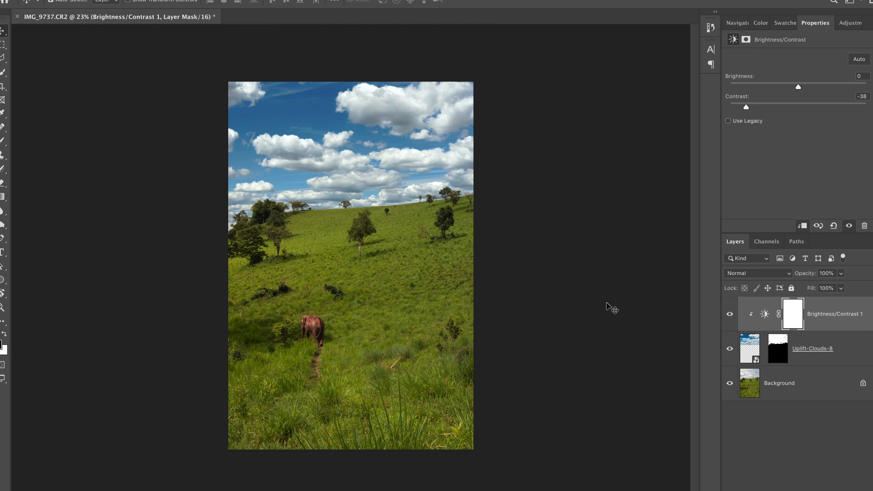
pyautogui.hotkey('ctrl', 's')
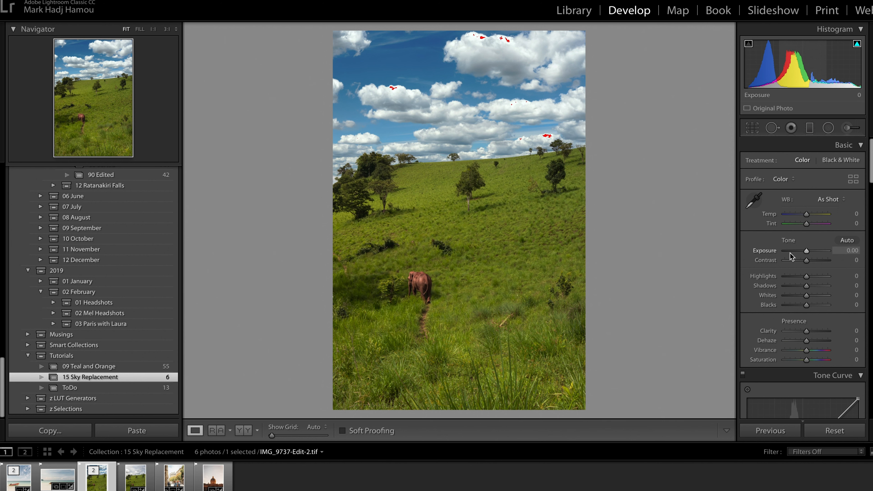
# In Lightroom, set the elephant photo's Highlights to -20 and Shadows to +46, and crop it to the 4 x 5 / 8 x 10 aspect
pyautogui.moveTo(805, 278); pyautogui.dragTo(815, 287)
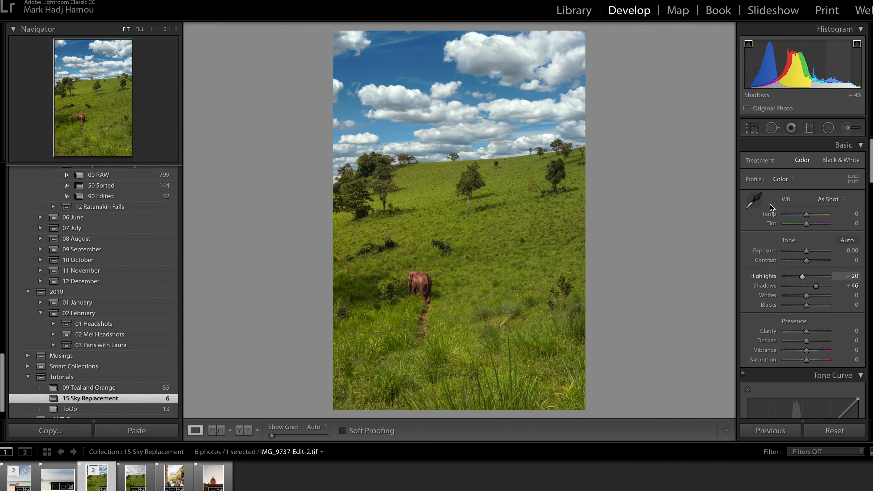
pyautogui.click(751, 131)
pyautogui.click(811, 166)
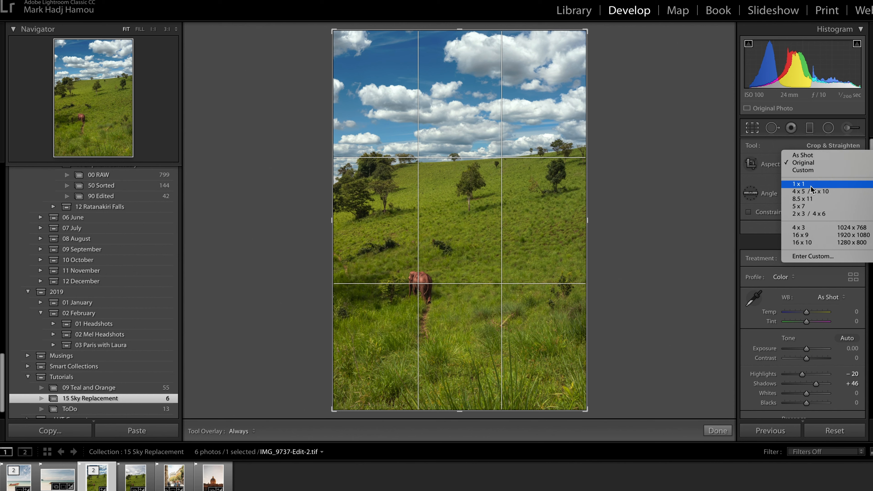
pyautogui.click(810, 191)
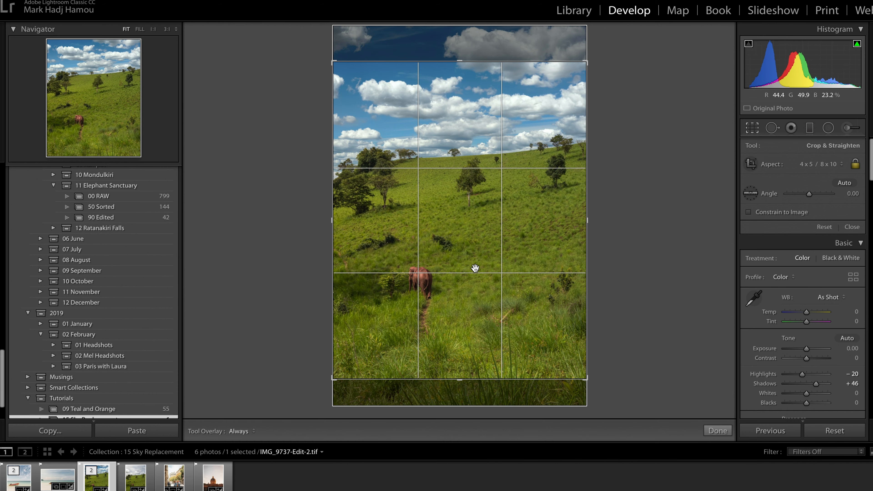
pyautogui.press('Return')
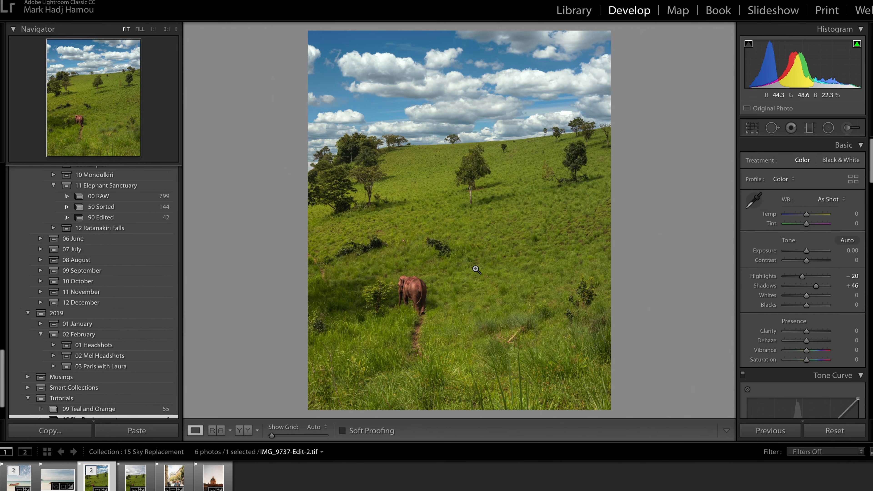
pyautogui.click(454, 141)
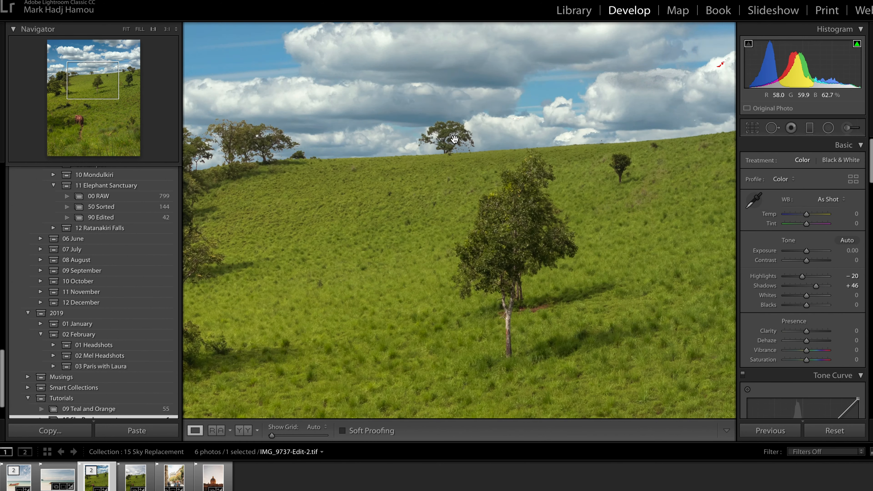
pyautogui.click(456, 171)
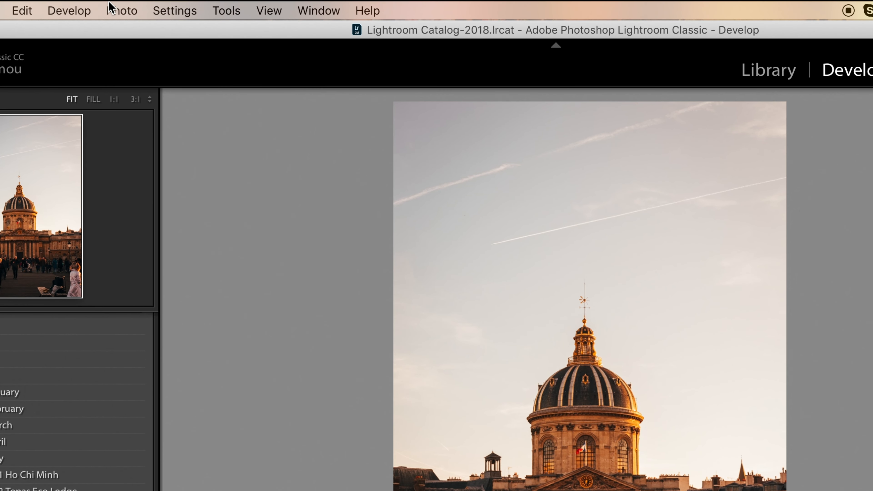
# Send the domed building photo from Lightroom to Adobe Photoshop CC 2019 for editing
pyautogui.click(112, 9)
pyautogui.moveTo(185, 100)
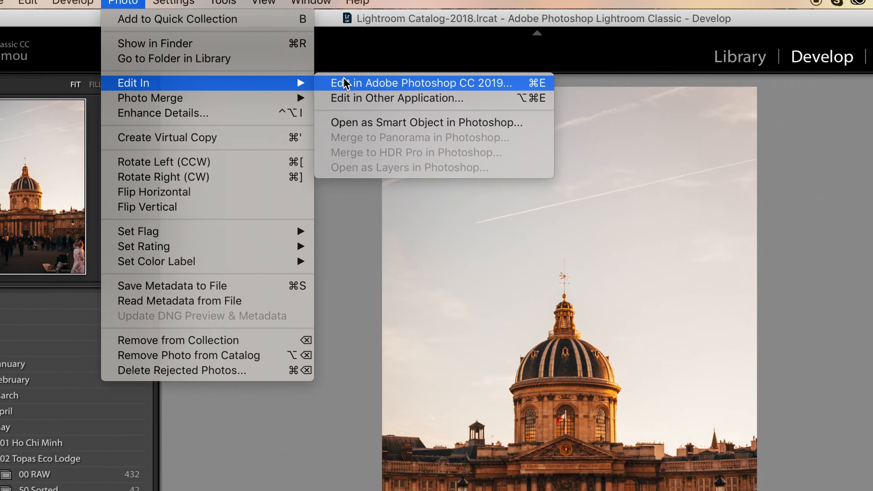
pyautogui.click(341, 97)
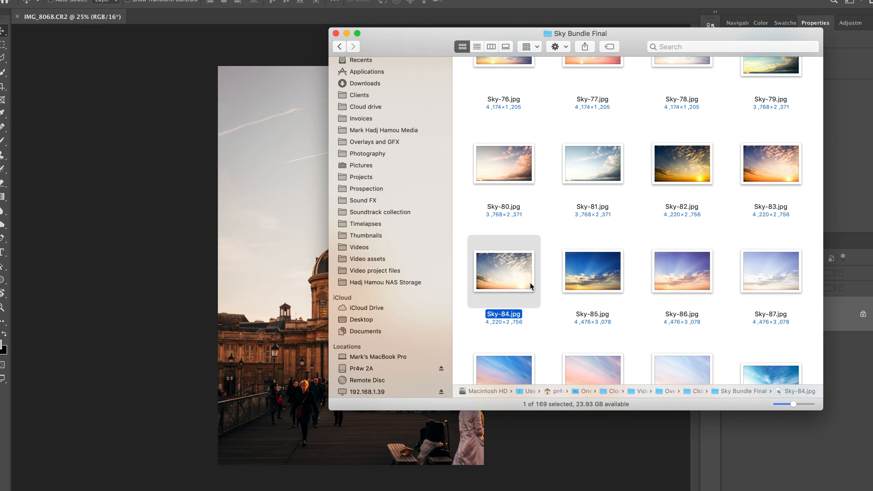
# Preview Sky-84.jpg in the Sky Bundle Final folder and place it into the domed building document
pyautogui.press('space')
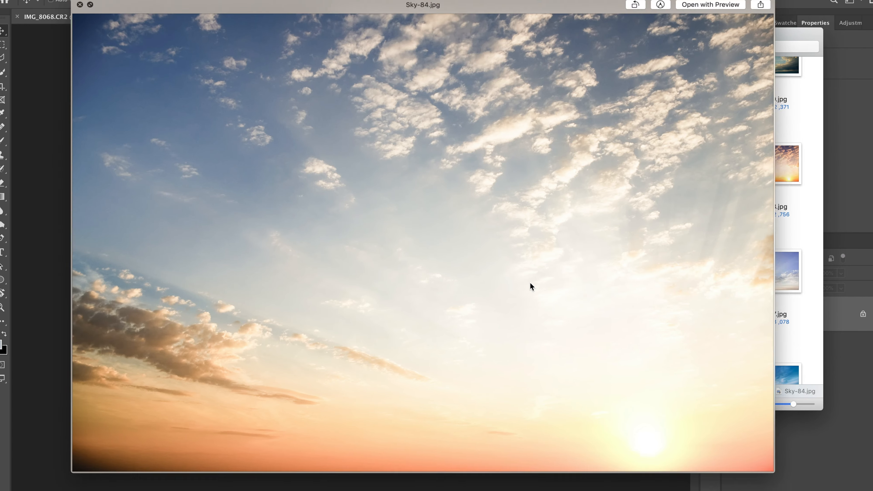
pyautogui.press('space')
pyautogui.click(281, 254)
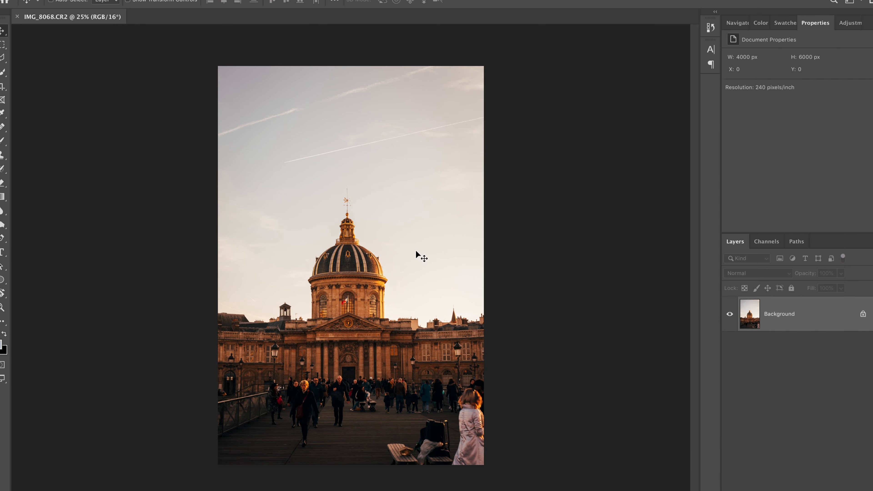
pyautogui.hotkey('ctrl', 'Up')
pyautogui.click(676, 160)
pyautogui.moveTo(517, 281); pyautogui.dragTo(237, 222)
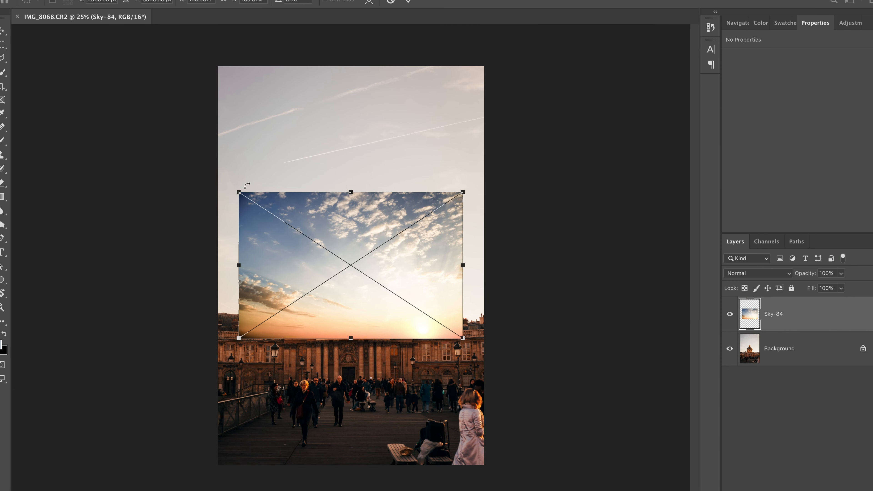
# Enlarge the placed Sky-84 image beyond the photo's width and position it over the original sky down to the rooftops
pyautogui.moveTo(239, 191); pyautogui.dragTo(138, 105)
pyautogui.moveTo(300, 163); pyautogui.dragTo(338, 112)
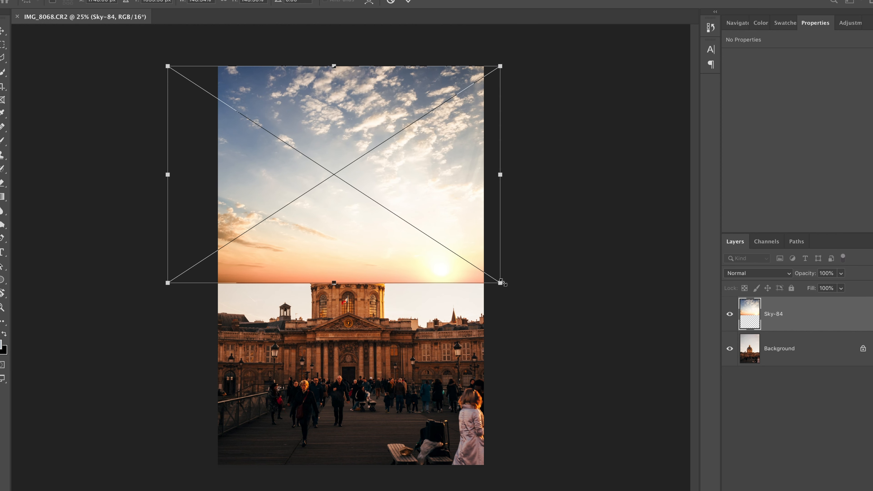
pyautogui.moveTo(501, 282); pyautogui.dragTo(569, 329)
pyautogui.moveTo(513, 212); pyautogui.dragTo(498, 190)
pyautogui.moveTo(148, 61); pyautogui.dragTo(171, 75)
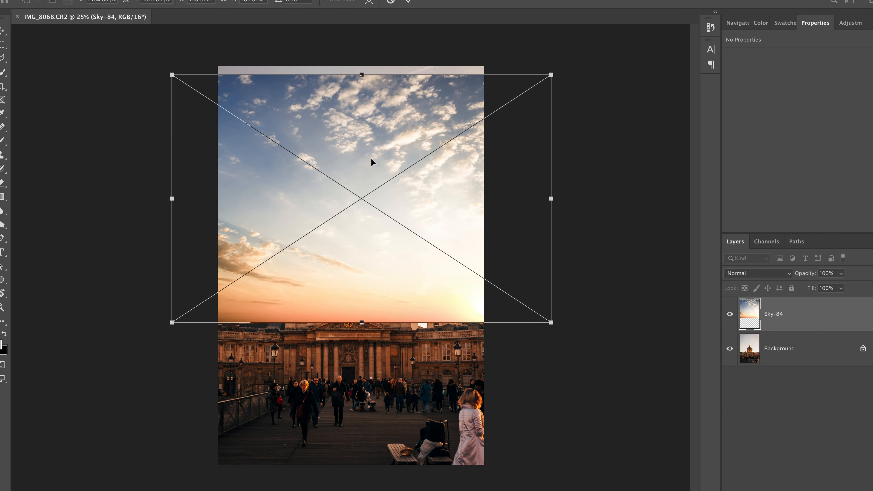
# Fade Sky-84 to 66% opacity, stretch and reposition it to about 5718 x 4241 px at X -599, Y -240, and restore 100% opacity
pyautogui.moveTo(803, 274); pyautogui.dragTo(790, 277)
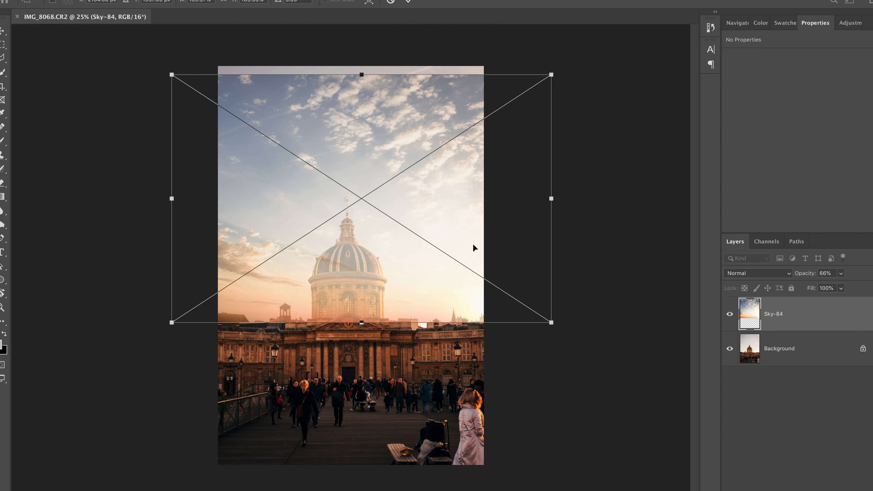
pyautogui.moveTo(367, 109)
pyautogui.mouseDown()
pyautogui.moveTo(356, 110)
pyautogui.moveTo(372, 113)
pyautogui.mouseUp()
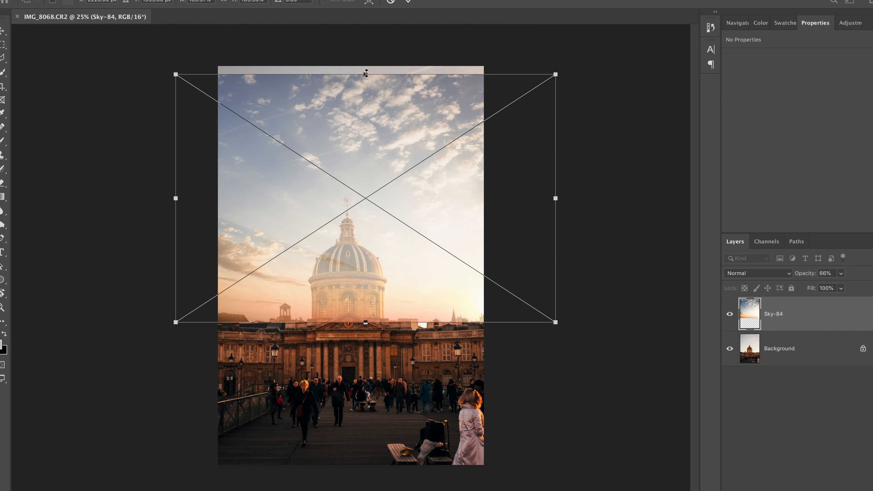
pyautogui.moveTo(366, 73); pyautogui.dragTo(366, 43)
pyautogui.moveTo(360, 121); pyautogui.dragTo(360, 128)
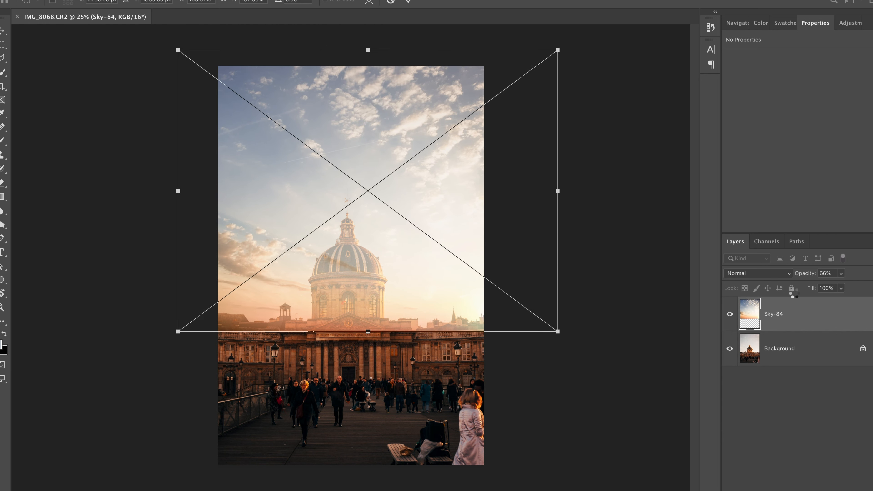
pyautogui.moveTo(811, 274); pyautogui.dragTo(848, 273)
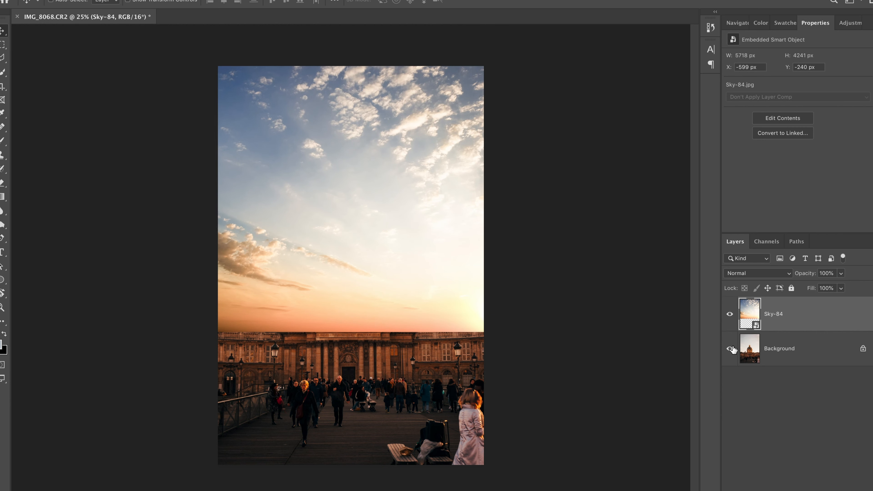
# Hide the Sky-84 layer and select the sky on the Background layer using Color Range with a fuzziness of 82
pyautogui.click(730, 314)
pyautogui.click(751, 346)
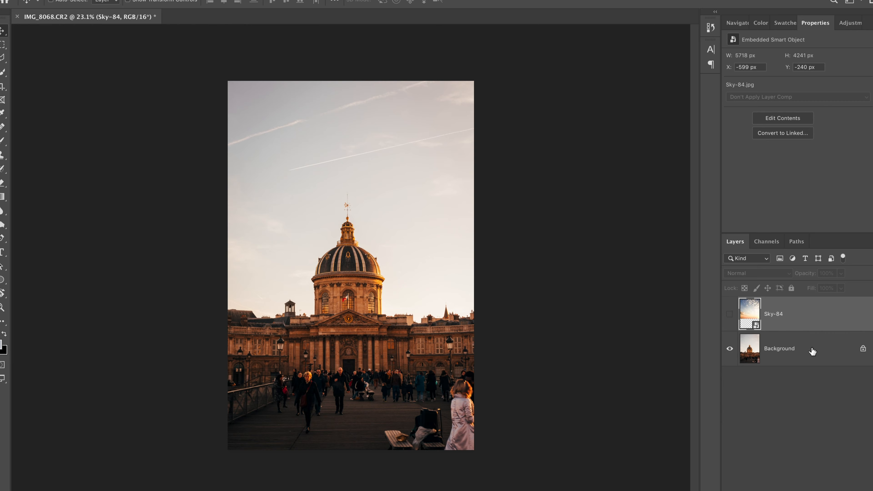
pyautogui.click(811, 350)
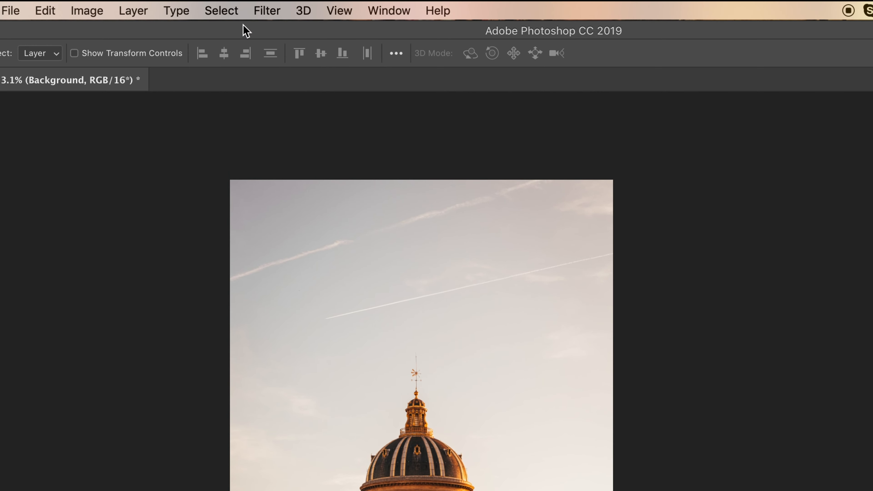
pyautogui.click(222, 10)
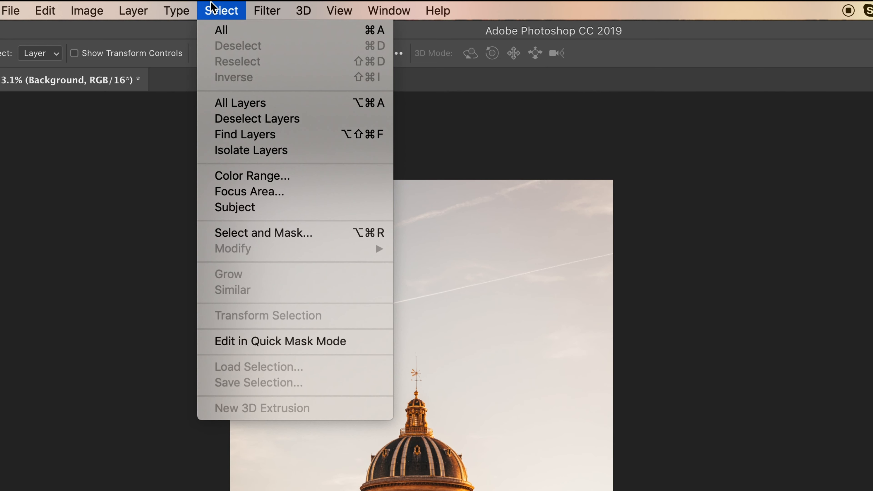
pyautogui.click(259, 178)
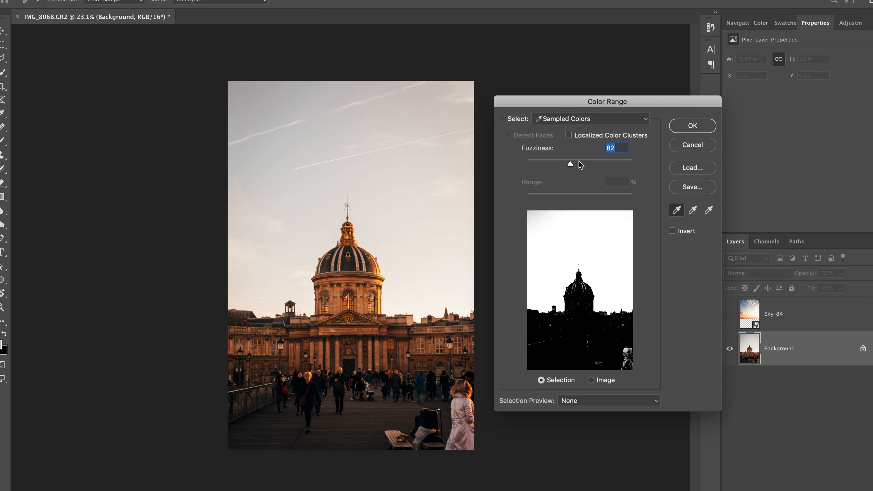
pyautogui.click(693, 126)
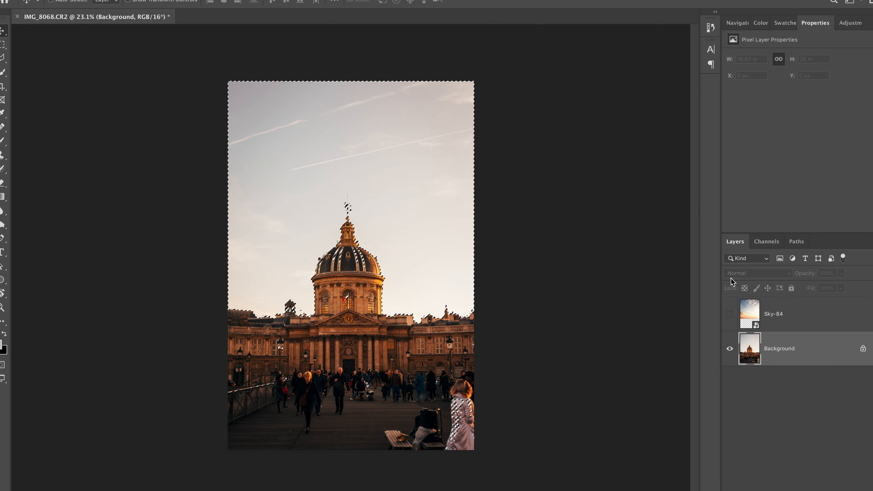
# Show the Sky-84 layer and add a layer mask to it from the sky selection
pyautogui.click(749, 314)
pyautogui.click(663, 211)
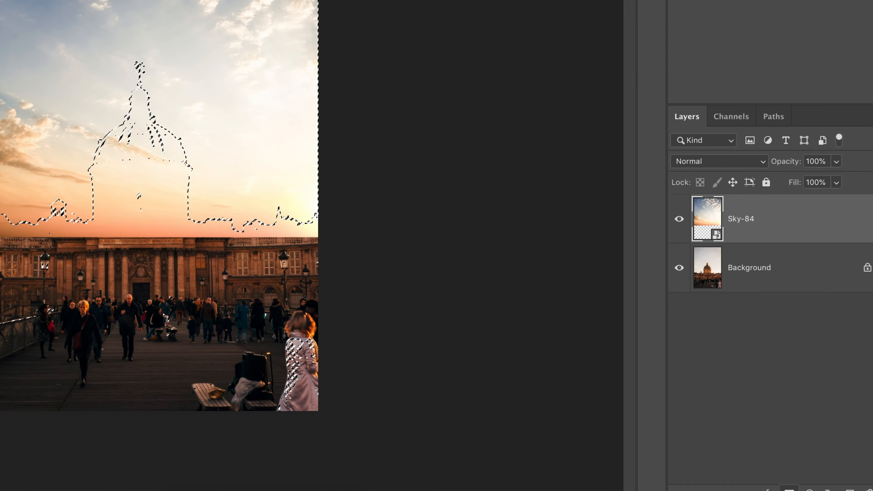
pyautogui.click(757, 471)
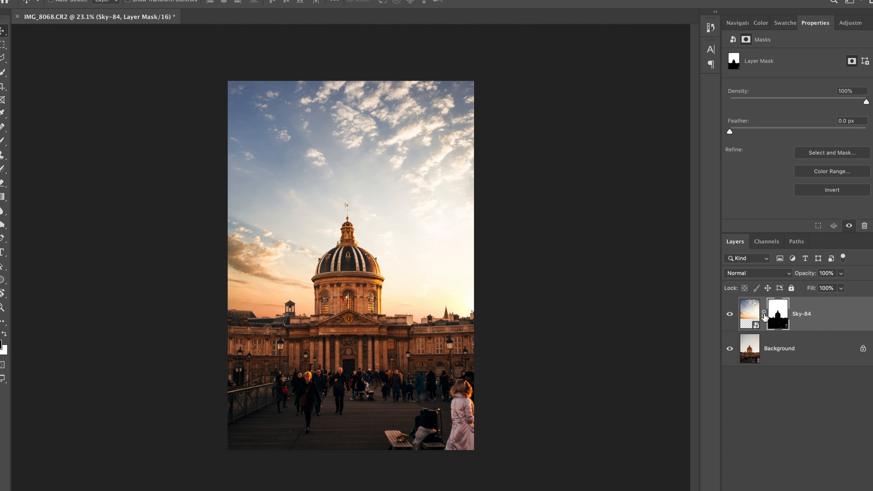
# Unlink the mask from the Sky-84 layer and move only the sky image down to a Y position of about -142 px
pyautogui.click(764, 313)
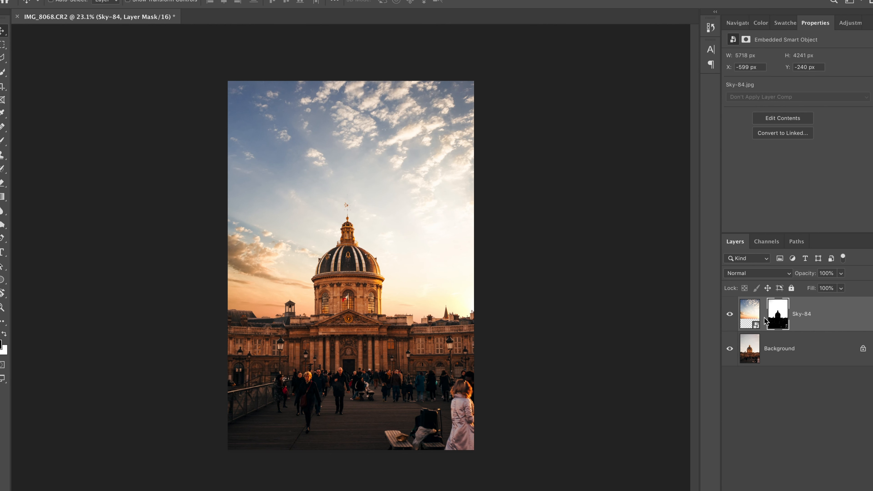
pyautogui.click(753, 316)
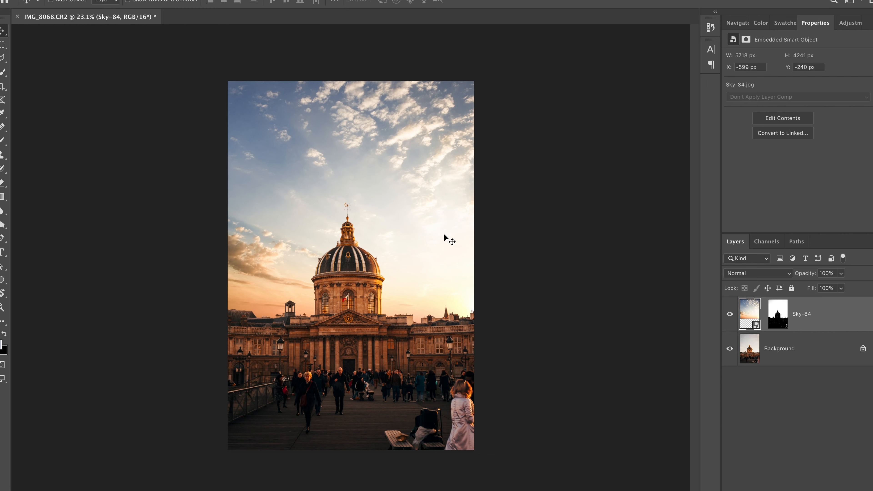
pyautogui.moveTo(443, 238); pyautogui.dragTo(448, 243)
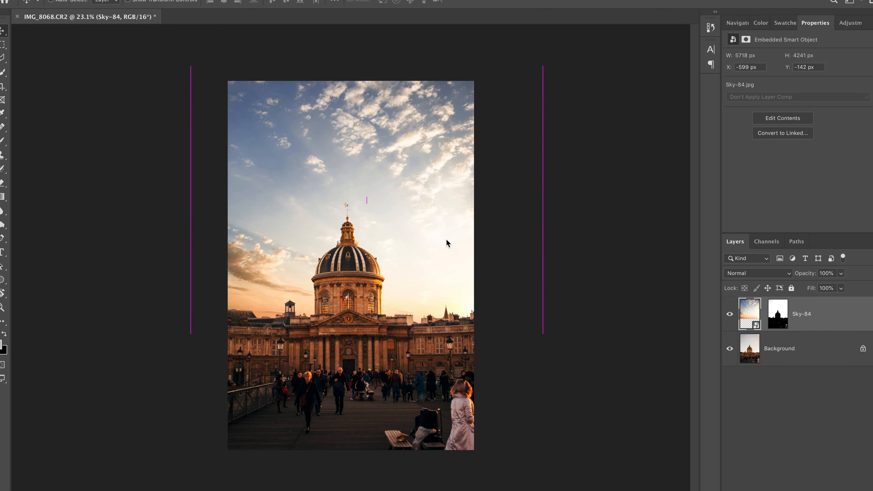
# Examine the masked edges between the new sky and the dome and rooftops at close range
pyautogui.scroll(4, 346, 262)
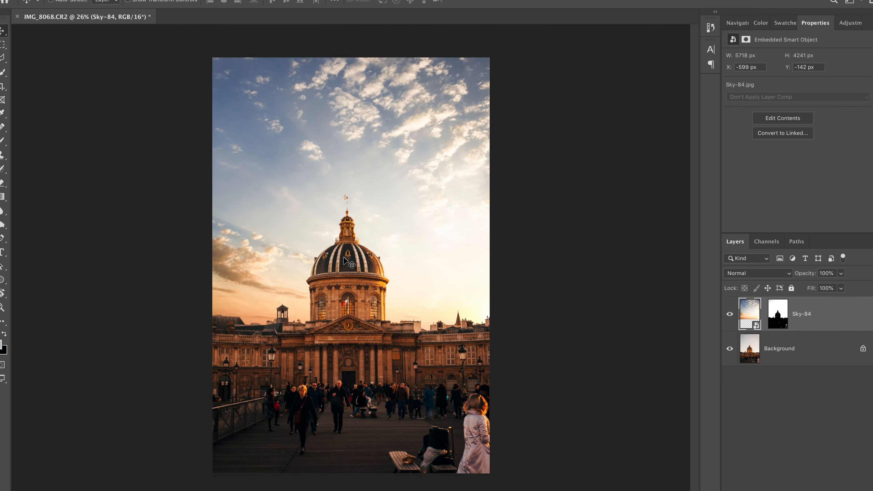
pyautogui.scroll(1, 346, 262)
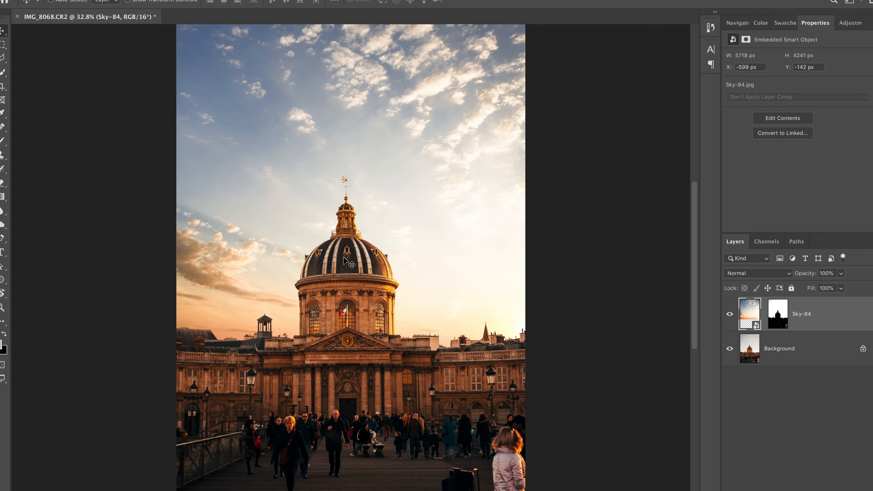
pyautogui.scroll(6, 430, 313)
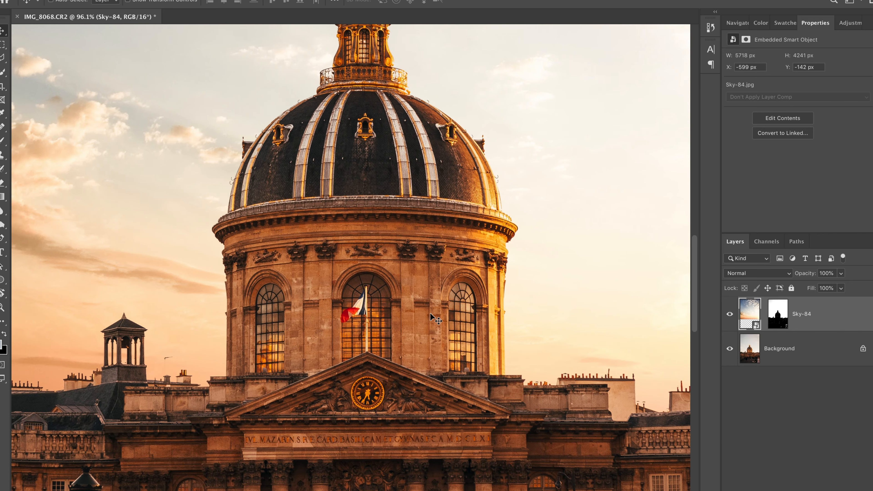
pyautogui.hscroll(-10, 433, 317)
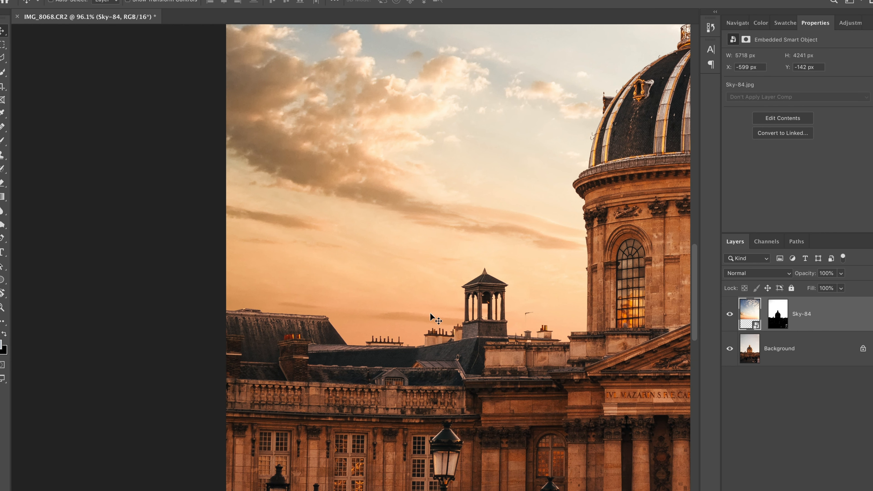
pyautogui.hscroll(3, 430, 316)
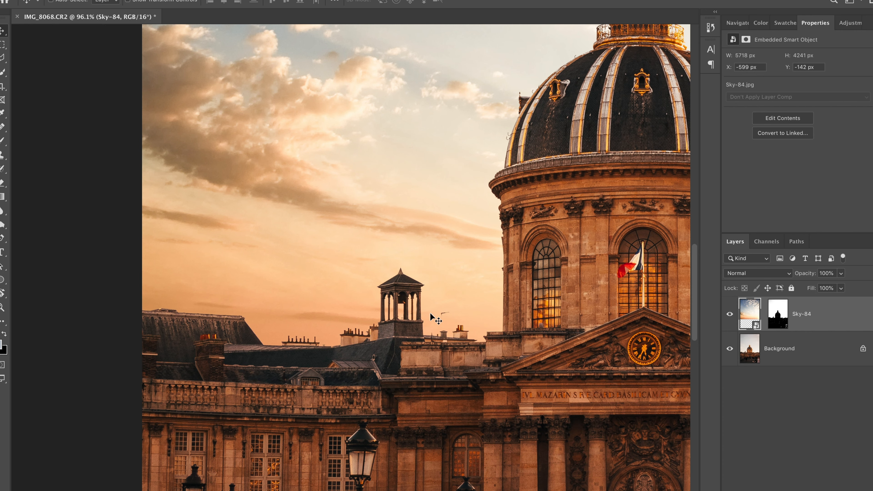
# Check the whole composite with the new sky behind the domed building
pyautogui.scroll(-5, 509, 262)
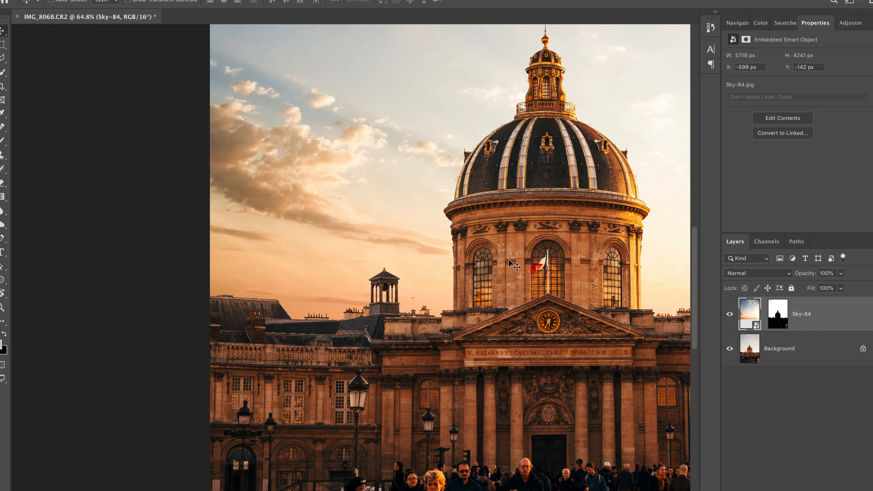
pyautogui.scroll(-3, 515, 265)
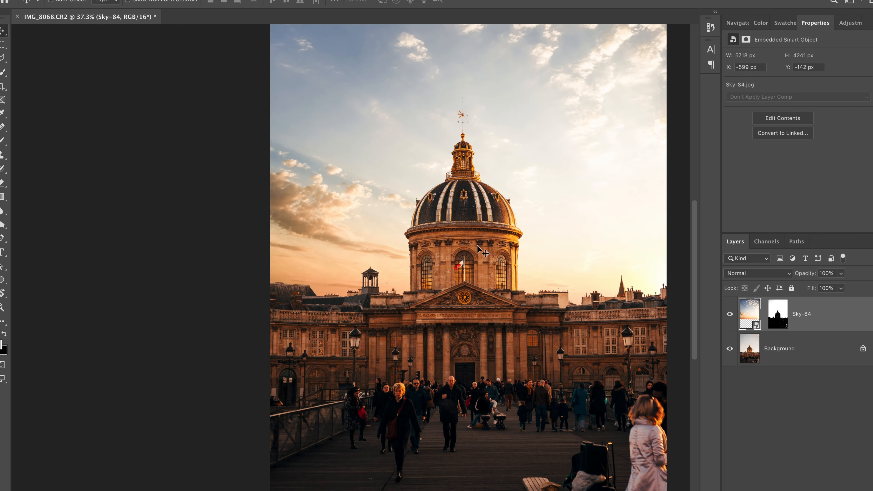
pyautogui.scroll(-3, 475, 244)
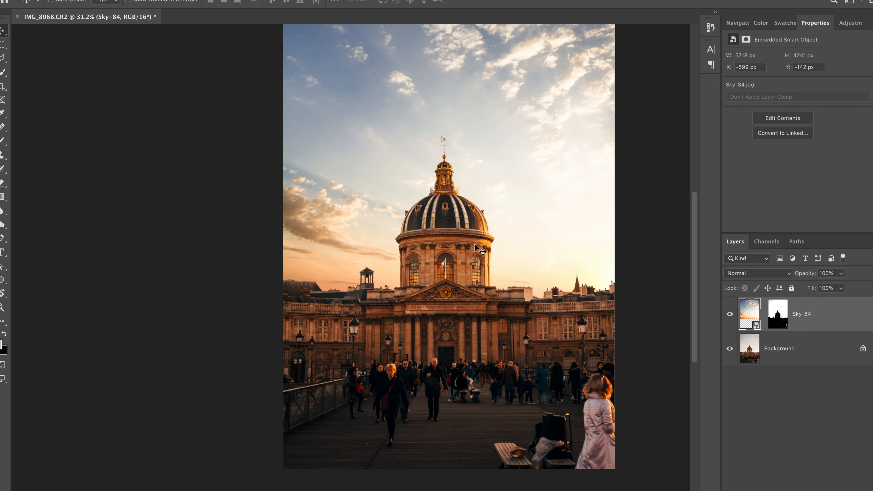
pyautogui.scroll(2, 475, 243)
pyautogui.hscroll(1, 475, 244)
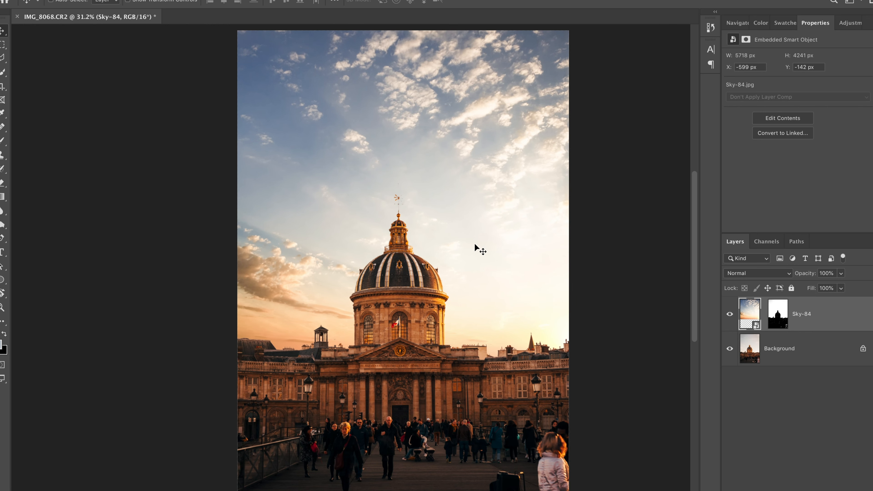
# Switch to Finder, open the 60_Natural_sun_overlays folder and select the orange sun flare 10.jpg
pyautogui.hotkey('ctrl', 'Up')
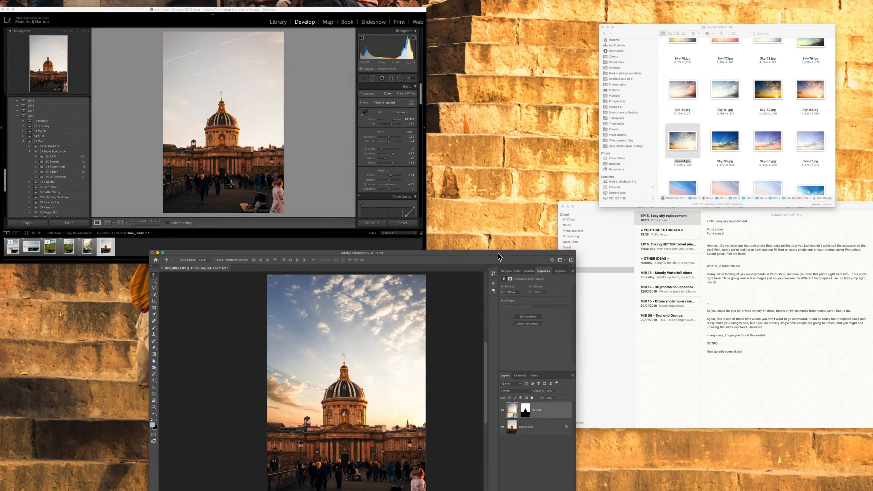
pyautogui.click(663, 123)
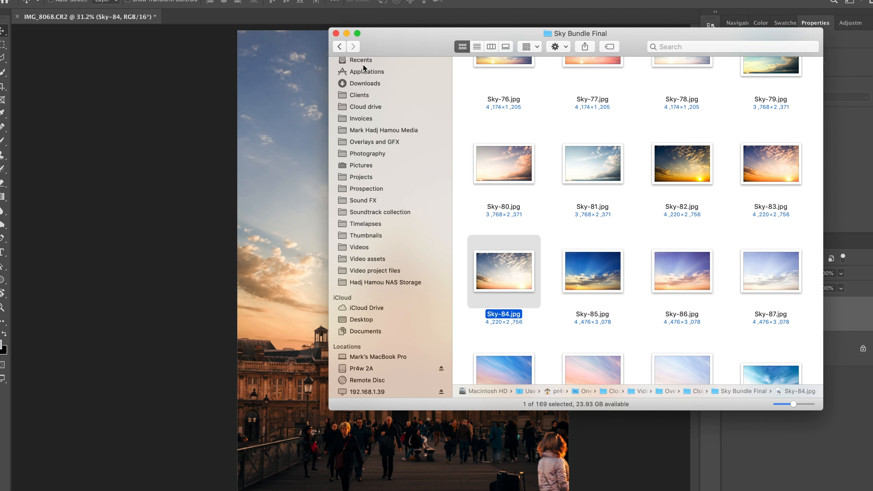
pyautogui.click(342, 51)
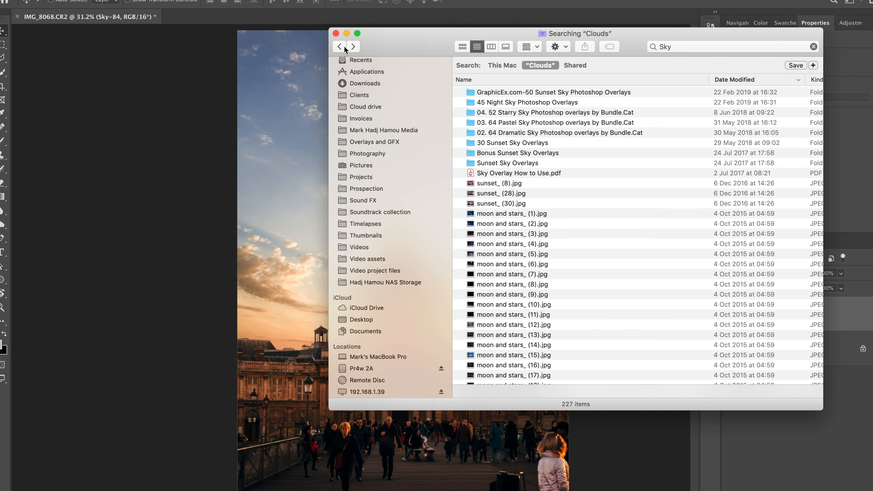
pyautogui.click(345, 49)
pyautogui.scroll(-1, 602, 296)
pyautogui.click(608, 291)
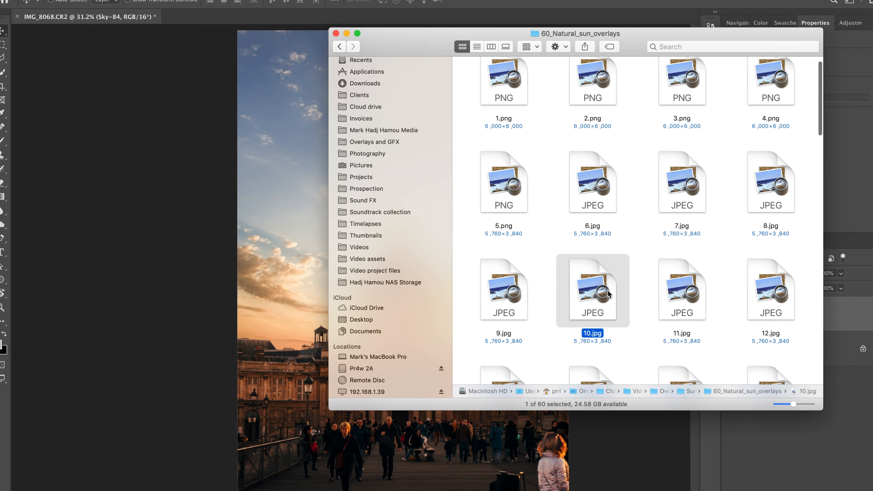
pyautogui.scroll(-3, 607, 291)
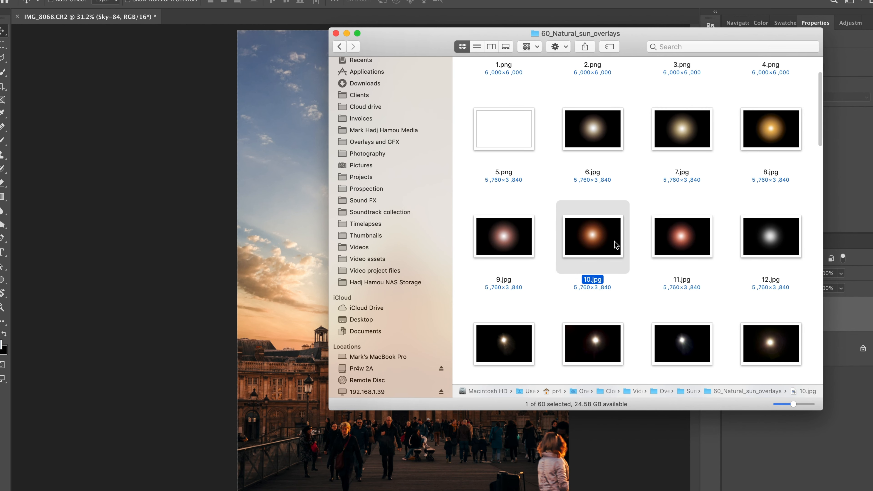
# Place 10.jpg as a layer over the domed building photo and set its blend mode to Screen
pyautogui.moveTo(607, 250); pyautogui.dragTo(665, 284)
pyautogui.click(758, 274)
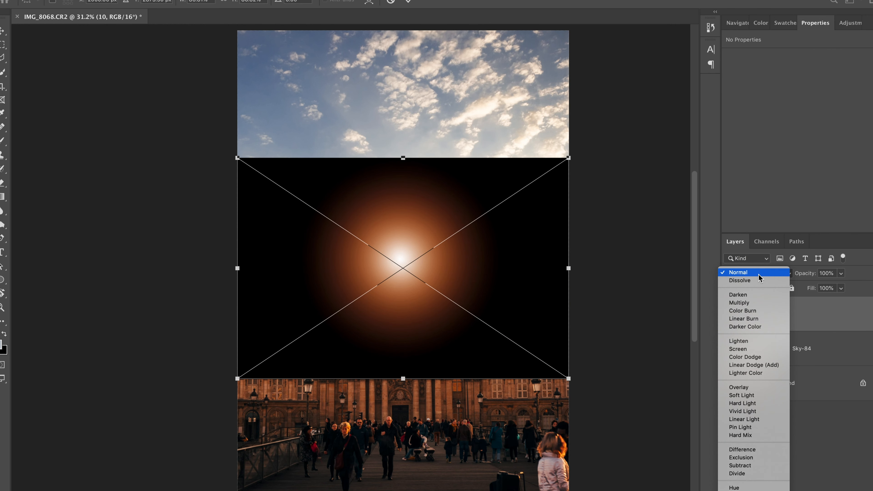
pyautogui.click(753, 349)
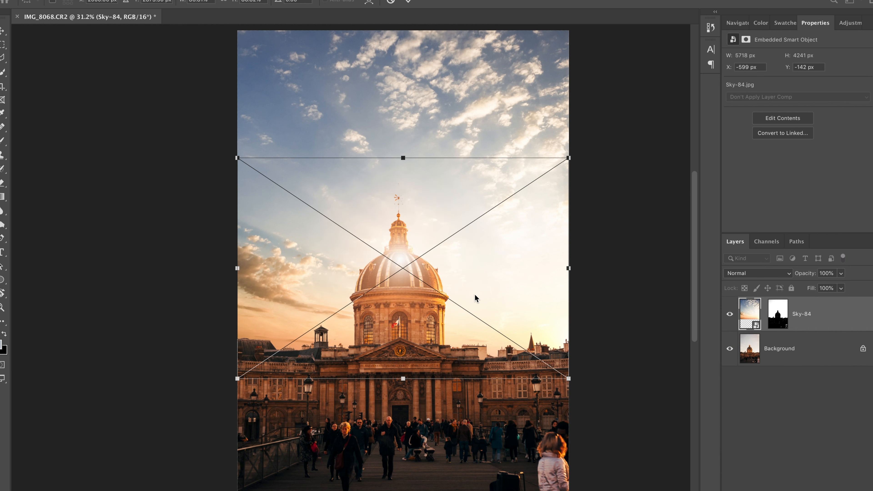
# Enlarge the sun overlay to about 6919 × 4613 px and center its glow on the photo's right edge near the rooftops
pyautogui.scroll(-2, 473, 296)
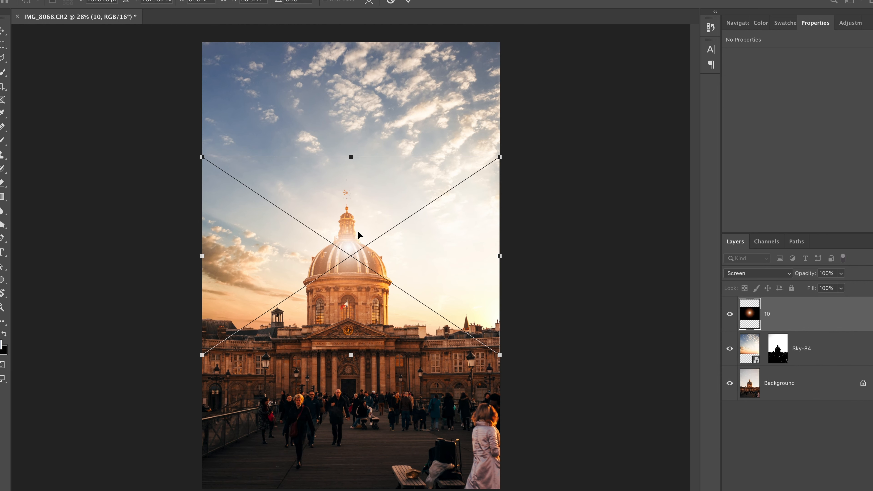
pyautogui.moveTo(347, 230); pyautogui.dragTo(495, 263)
pyautogui.moveTo(350, 189); pyautogui.dragTo(131, 53)
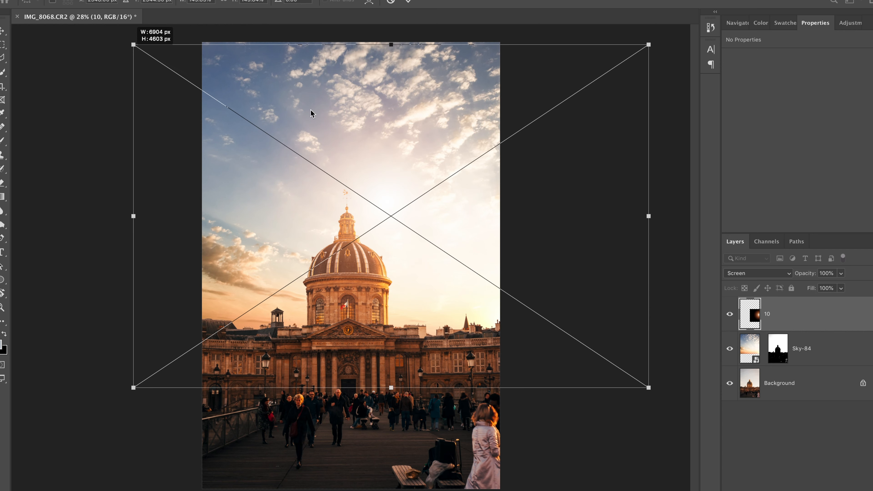
pyautogui.moveTo(382, 161); pyautogui.dragTo(482, 241)
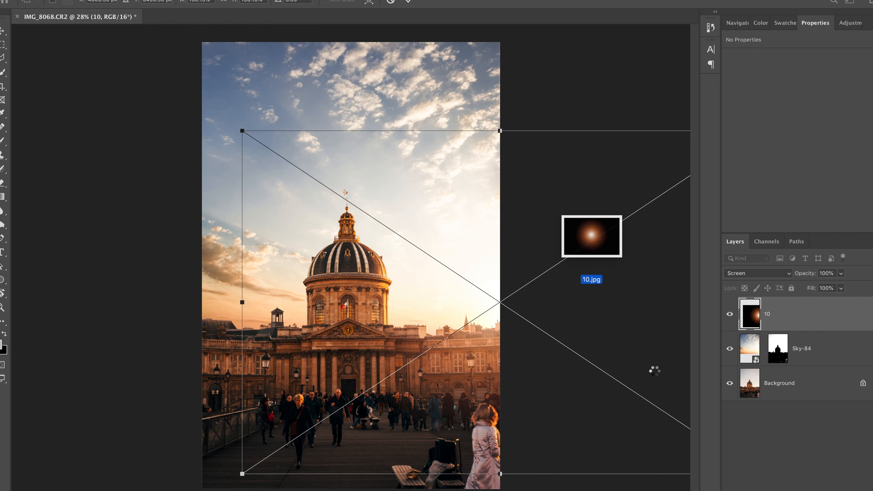
pyautogui.press('Return')
# Group the sun overlay layer 10 and the Sky-84 layer, and name the group Edits
pyautogui.scroll(-2, 423, 297)
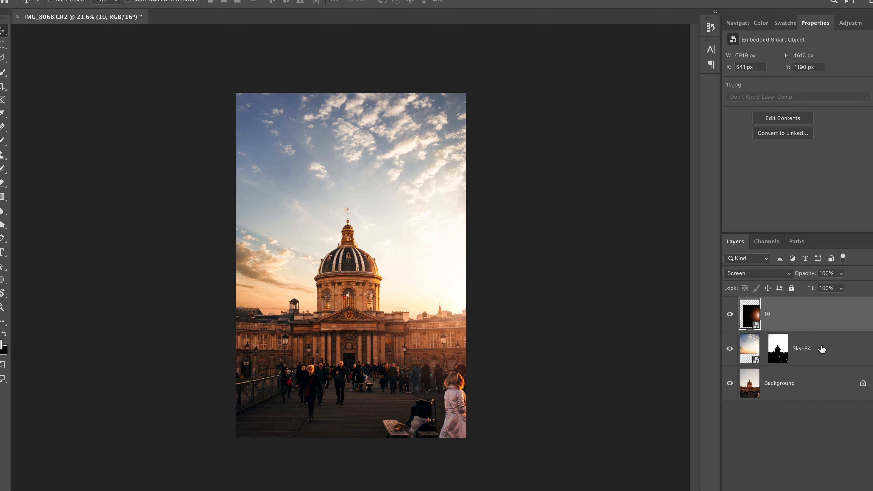
pyautogui.keyDown('shift'); pyautogui.click(827, 351); pyautogui.keyUp('shift')
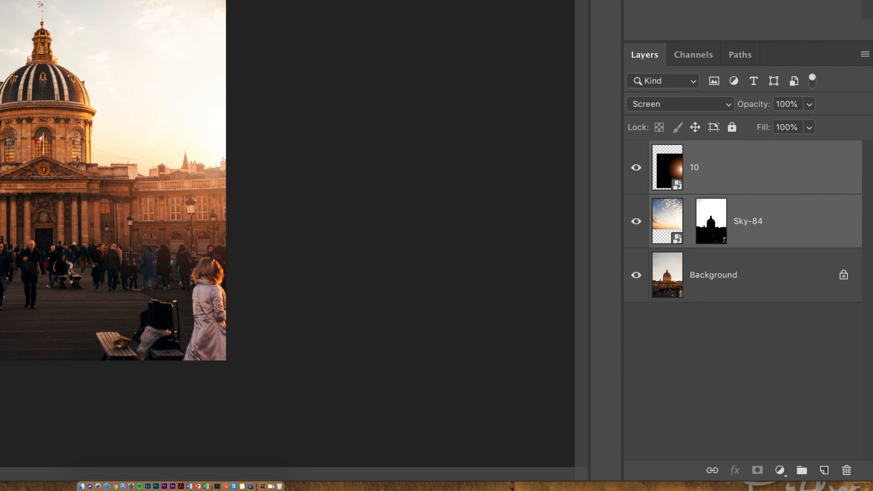
pyautogui.click(801, 471)
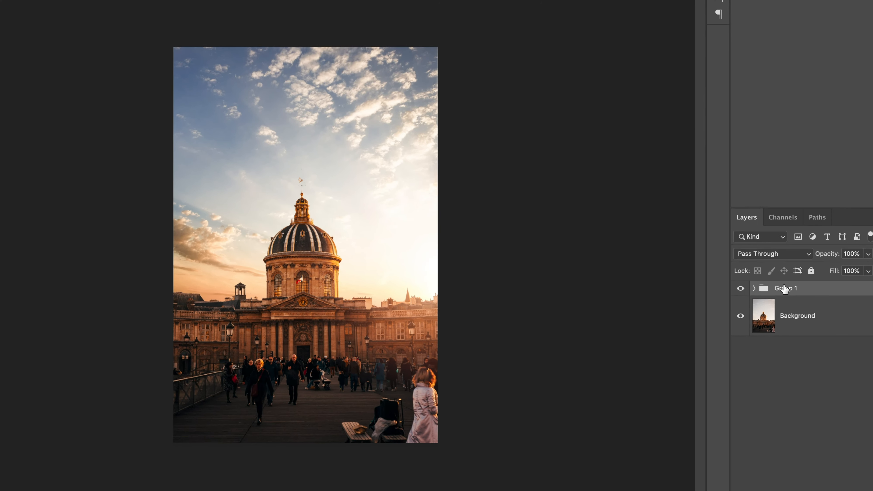
pyautogui.doubleClick(785, 288)
pyautogui.write('Edits')
pyautogui.press('Return')
# Compare the photo with and without the edits by toggling the visibility of the Edits group
pyautogui.click(730, 304)
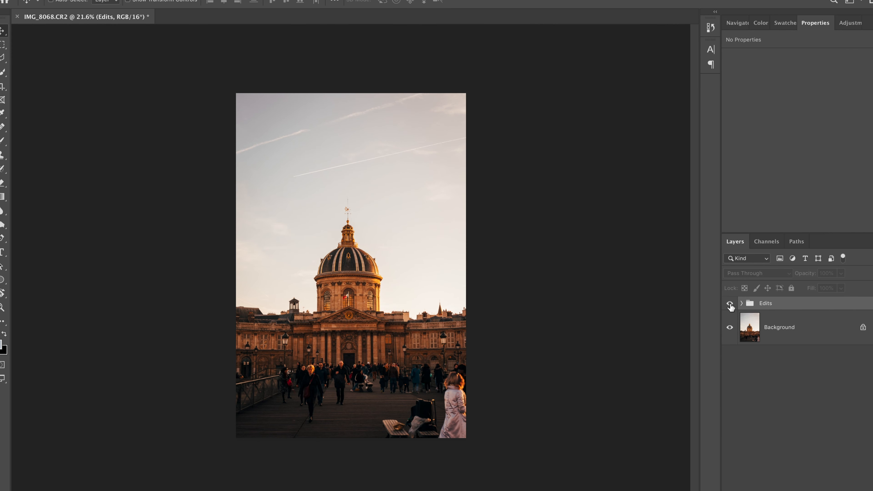
pyautogui.click(729, 303)
pyautogui.click(730, 303)
pyautogui.click(729, 304)
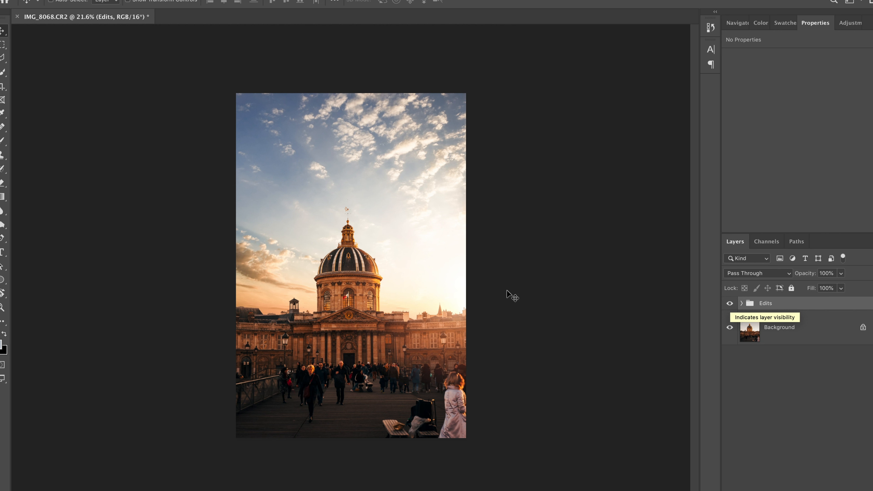
# Save the edited photo of the domed building
pyautogui.scroll(3, 506, 297)
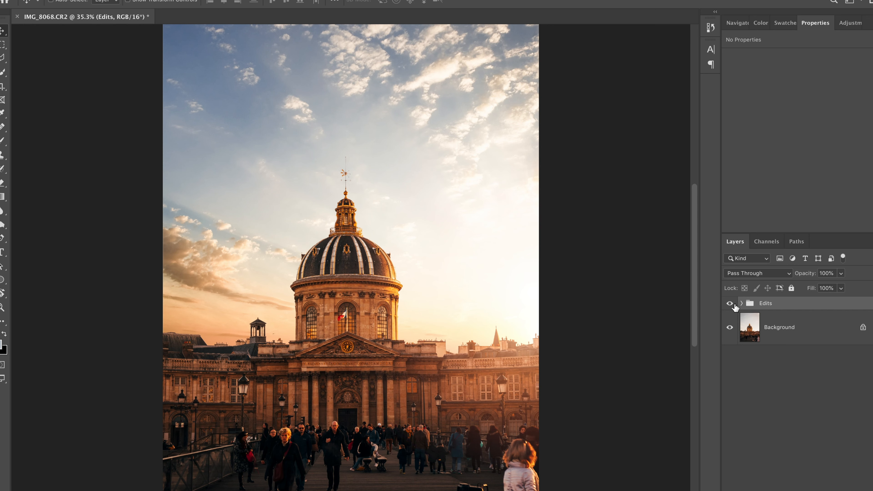
pyautogui.scroll(-3, 430, 306)
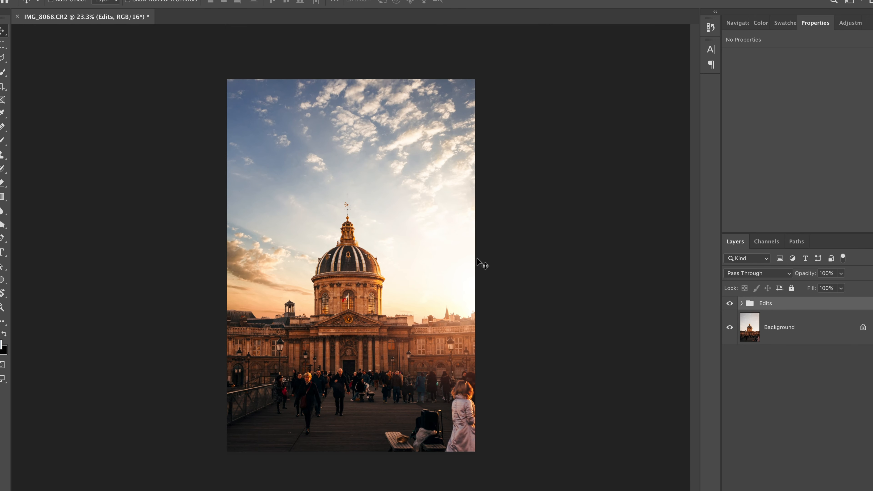
pyautogui.hotkey('ctrl', 's')
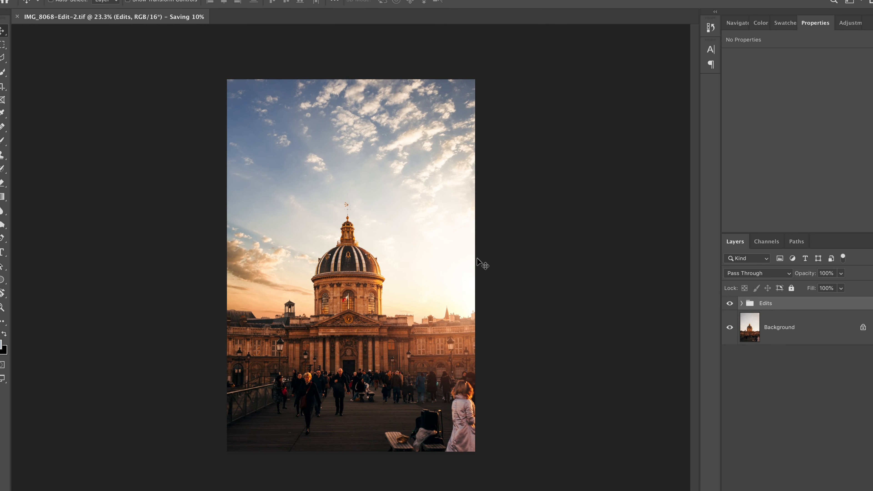